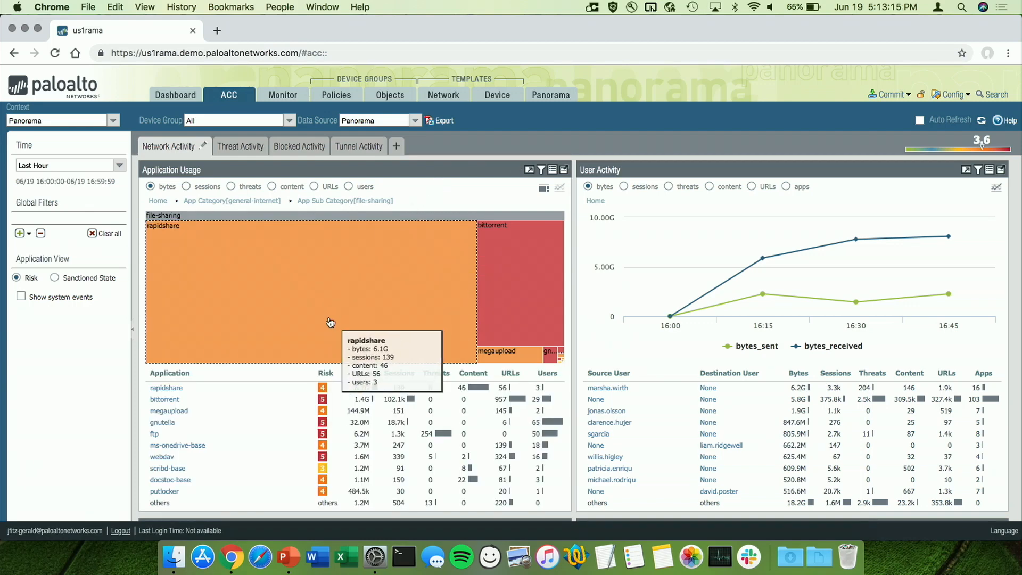
Drill into bittorrent in the Application Usage chart and promote it to a global filter
mouse_move(485, 311)
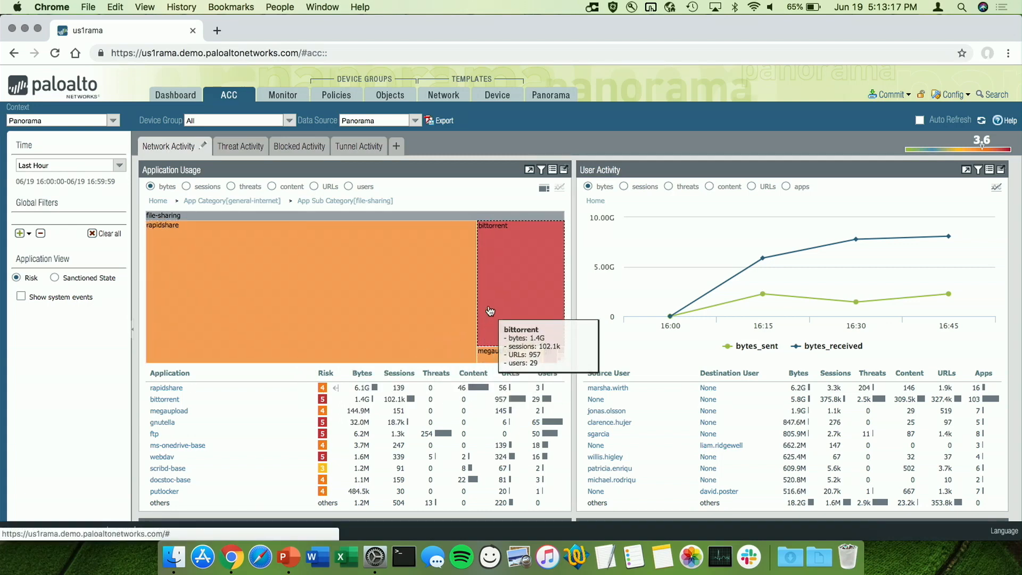
click(309, 401)
mouse_move(330, 418)
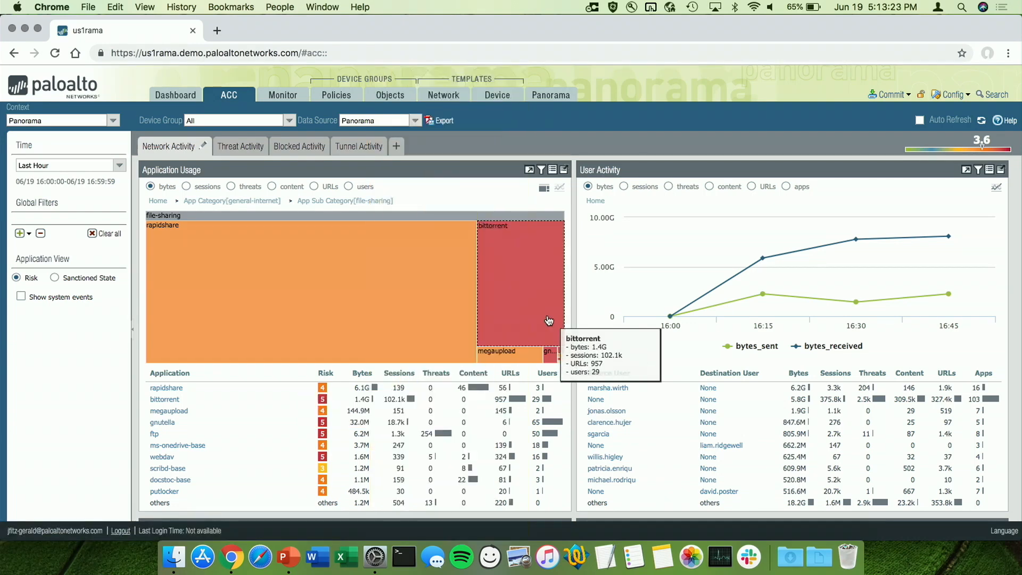
click(547, 314)
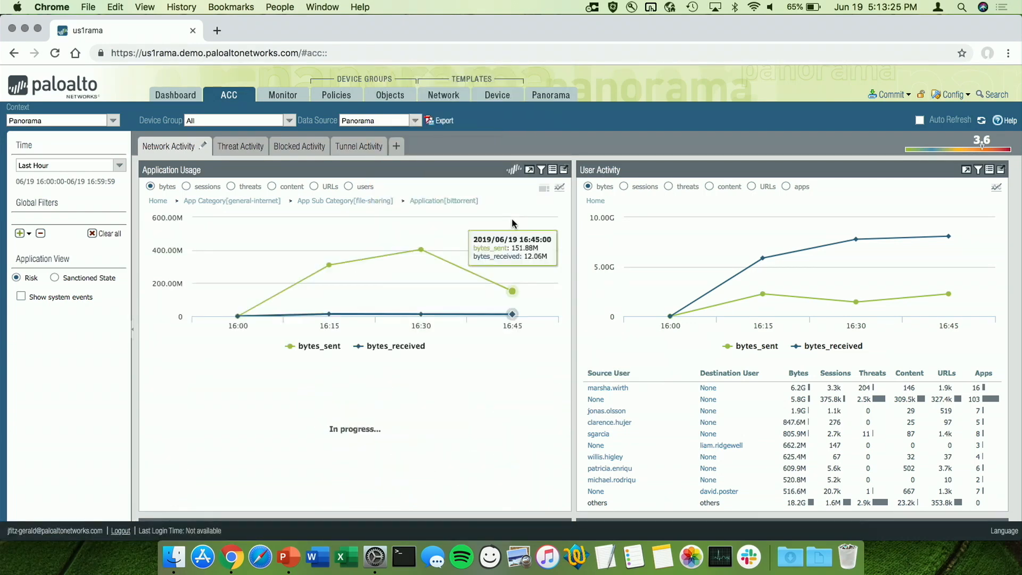
click(482, 202)
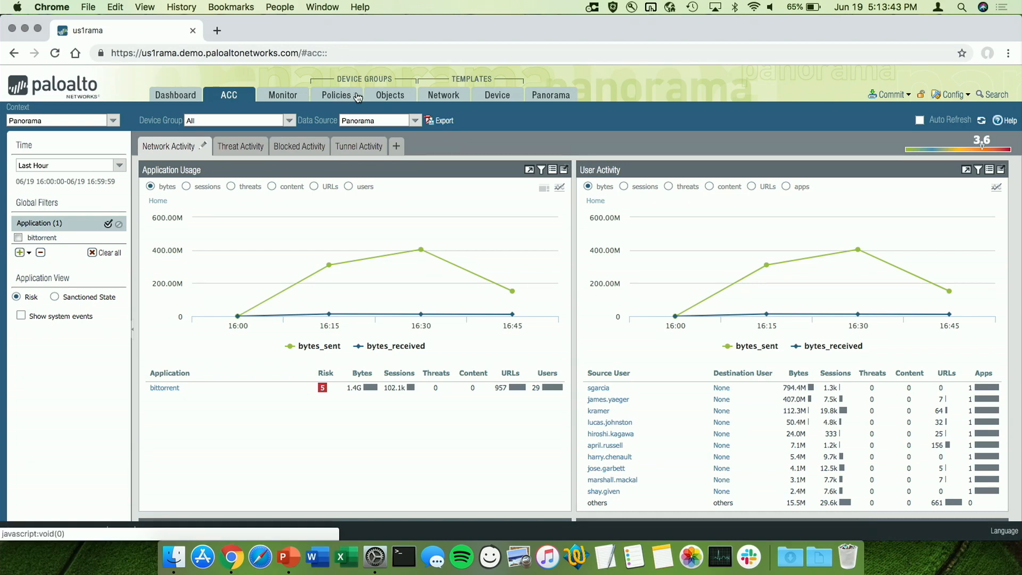
Inspect the match criteria of the DAG-HostsQuarantine address group and the full list of available tags, leaving the group unsaved
click(386, 100)
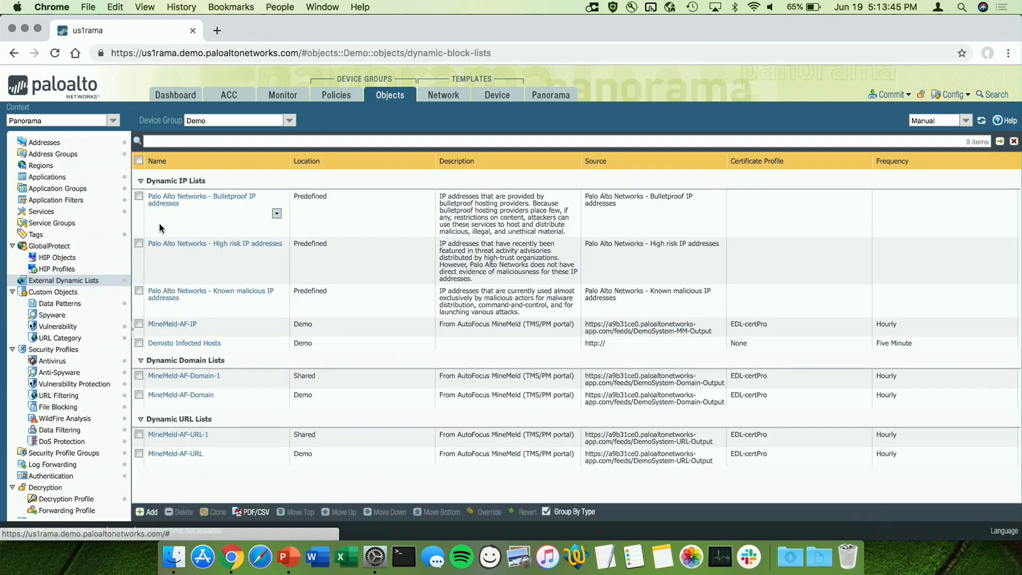
click(75, 158)
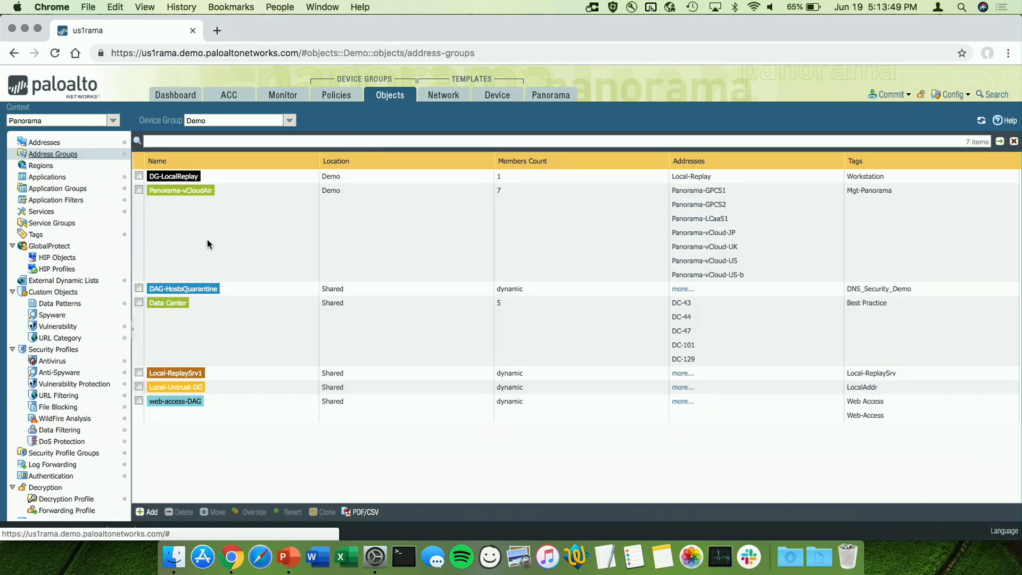
click(196, 289)
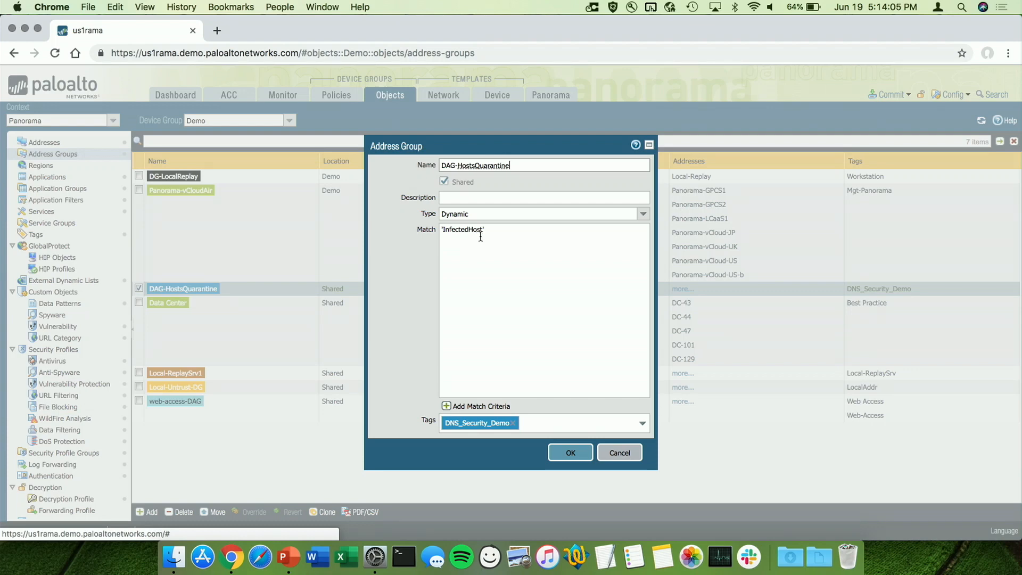
click(447, 406)
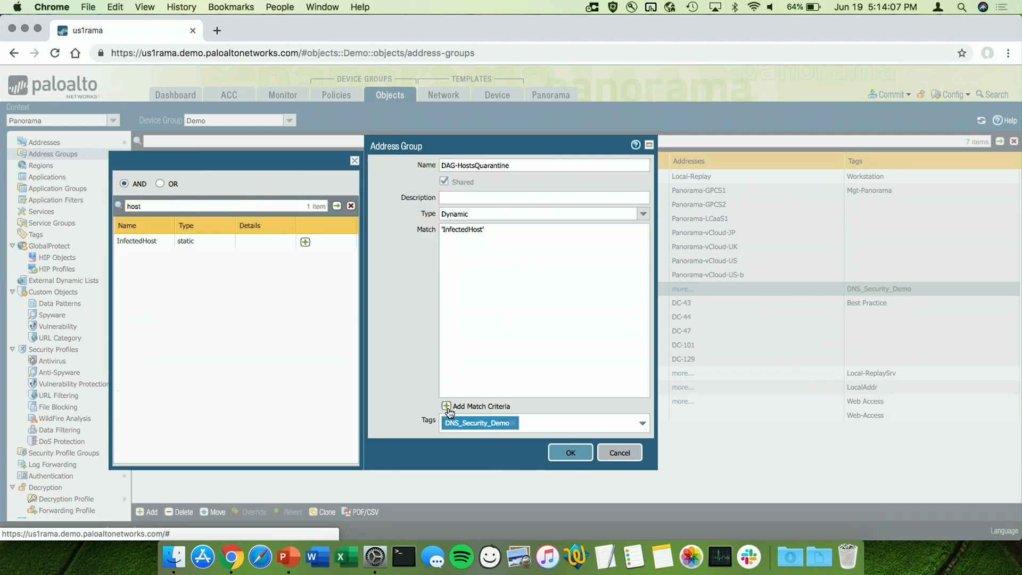
click(350, 206)
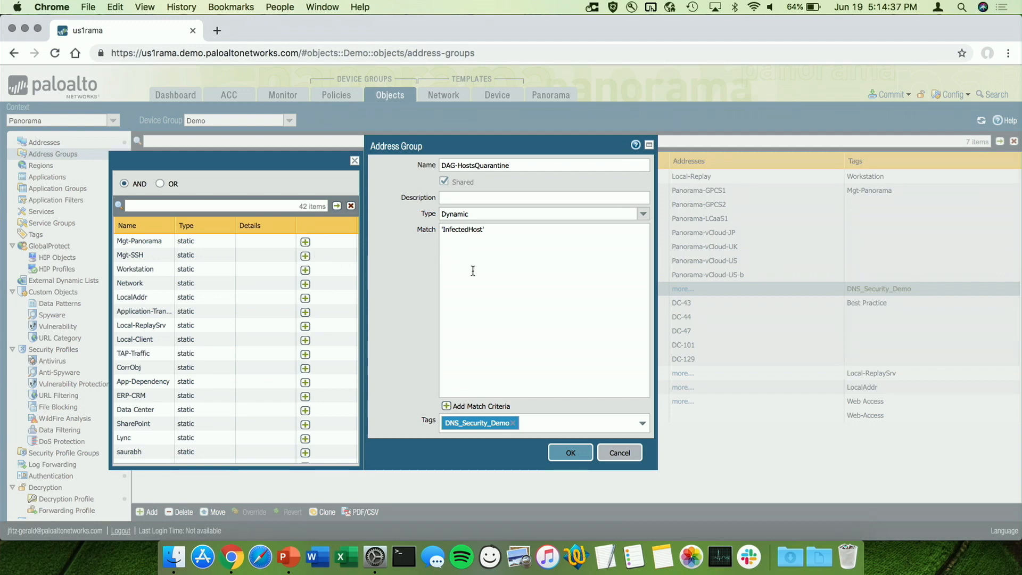
click(619, 453)
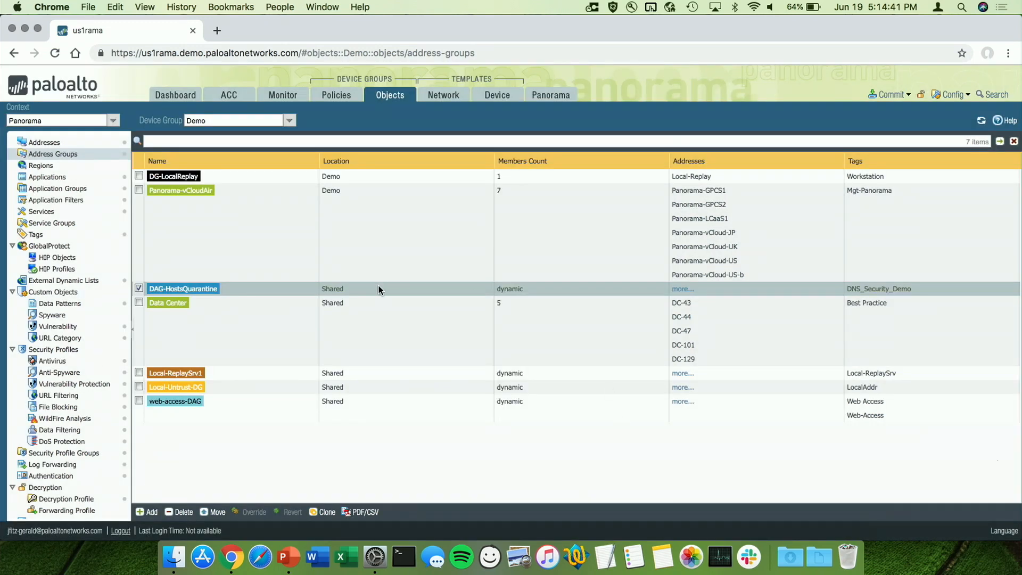
Examine the type and update-interval options for a new external dynamic list, discarding the entry without creating it
click(96, 281)
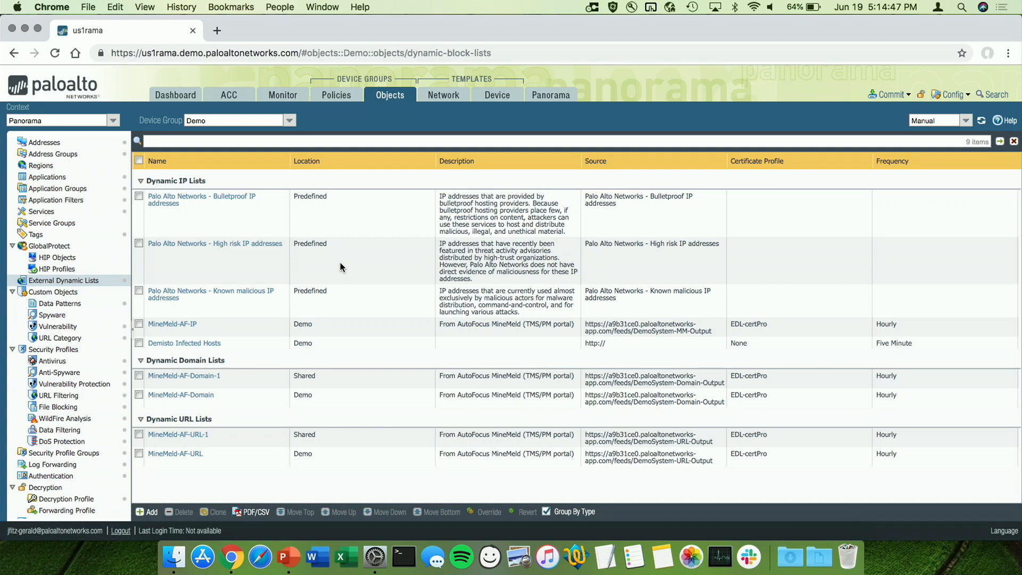
click(152, 512)
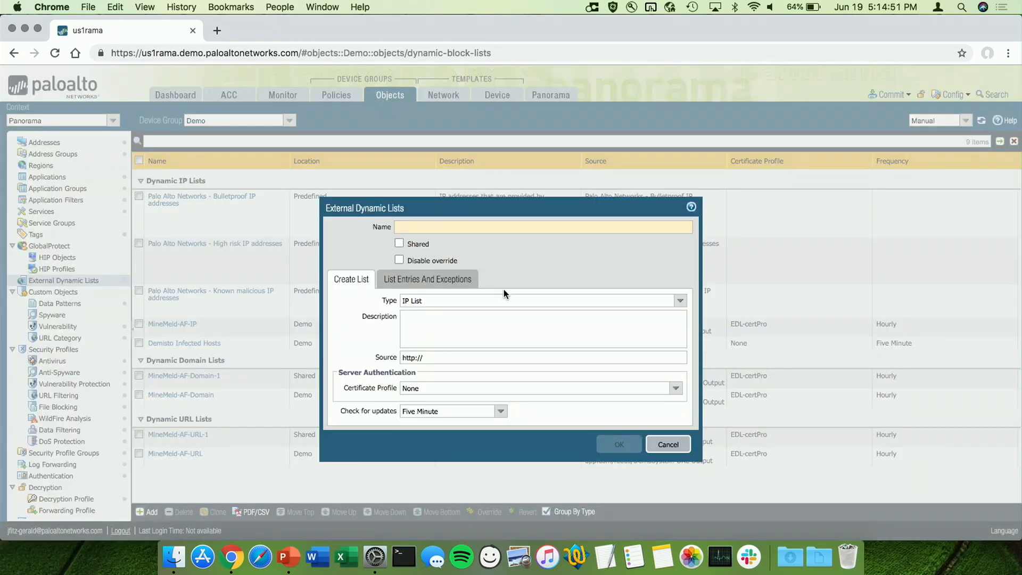
click(682, 301)
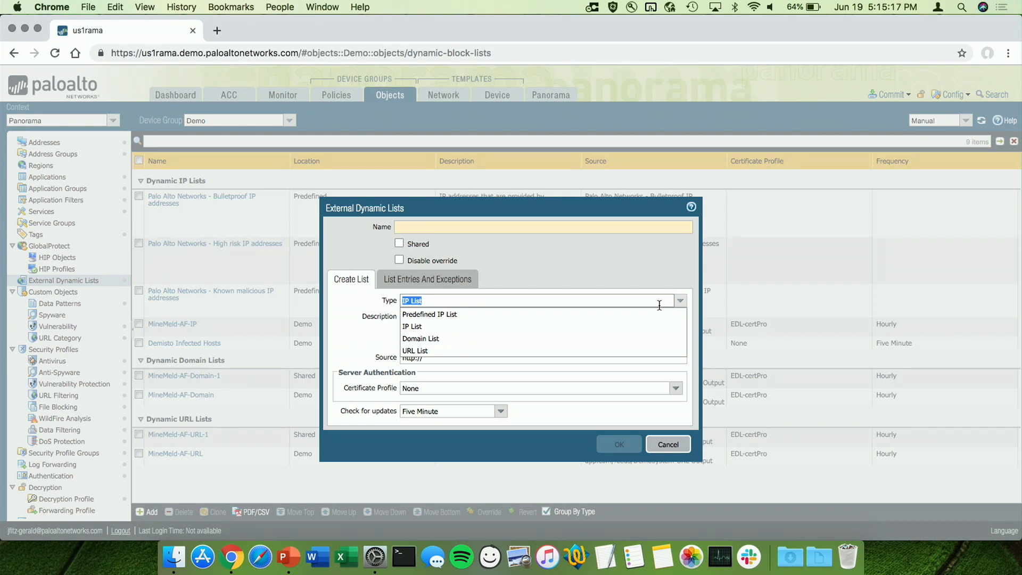
click(656, 287)
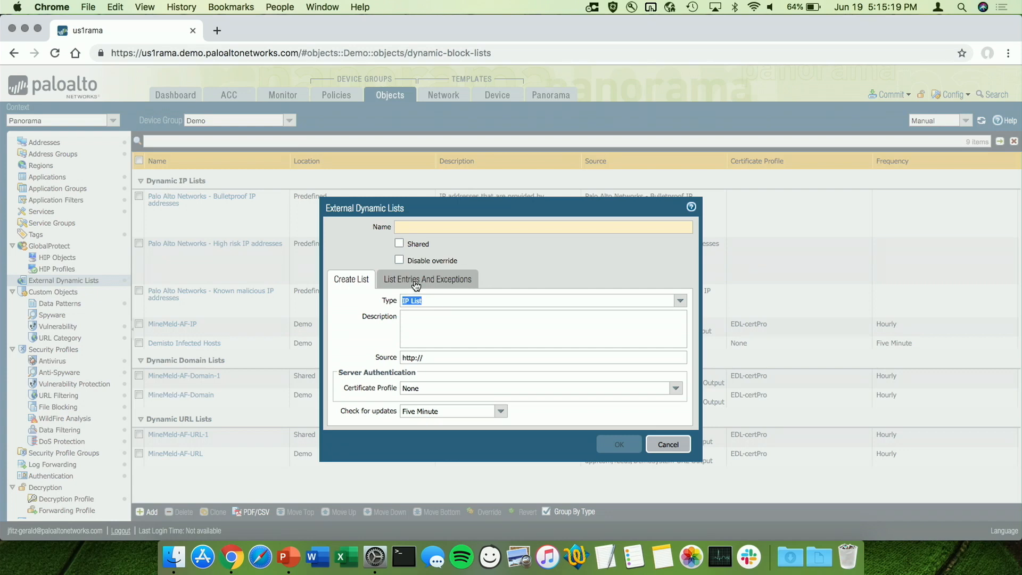
click(501, 412)
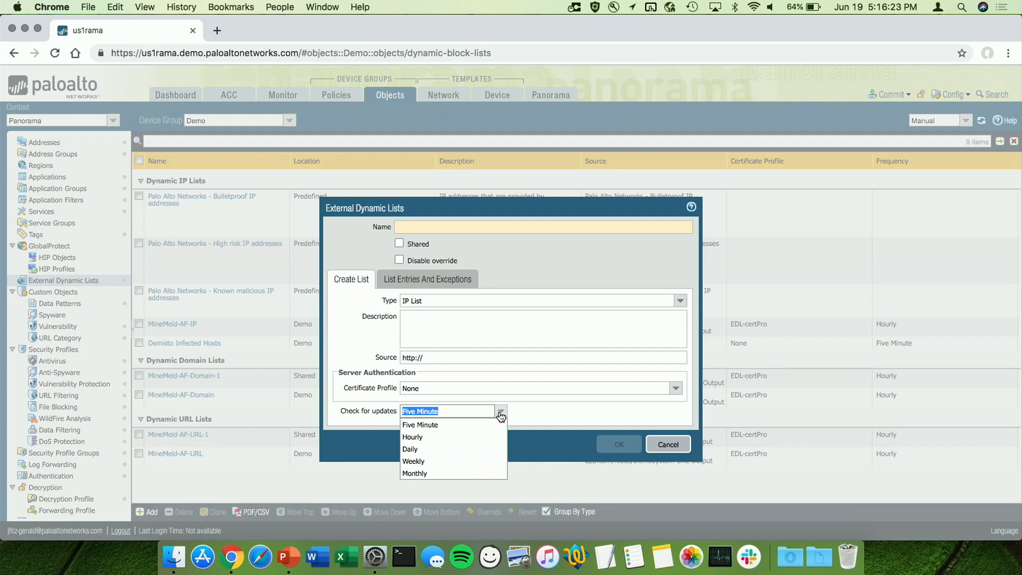
click(580, 413)
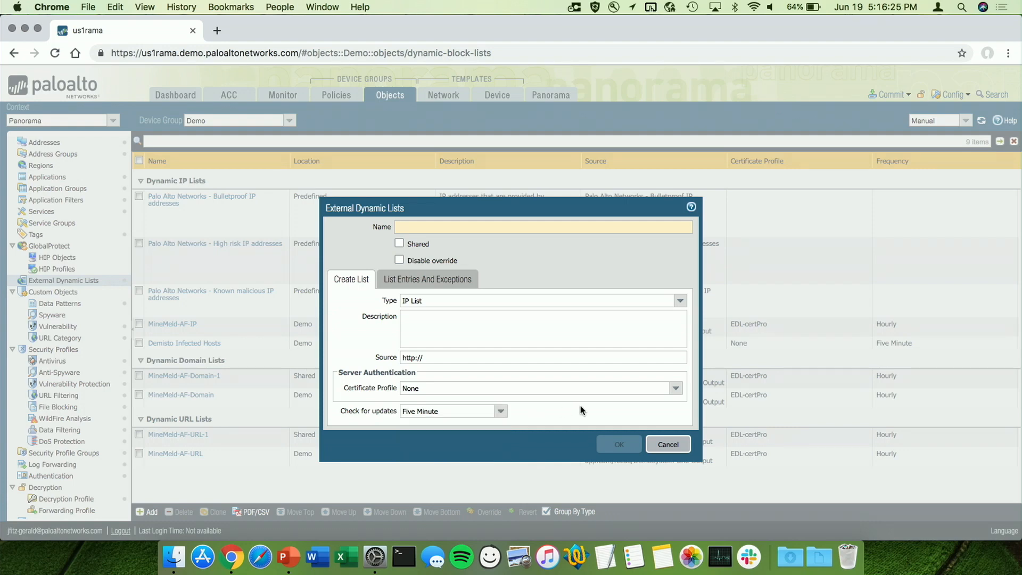
click(664, 445)
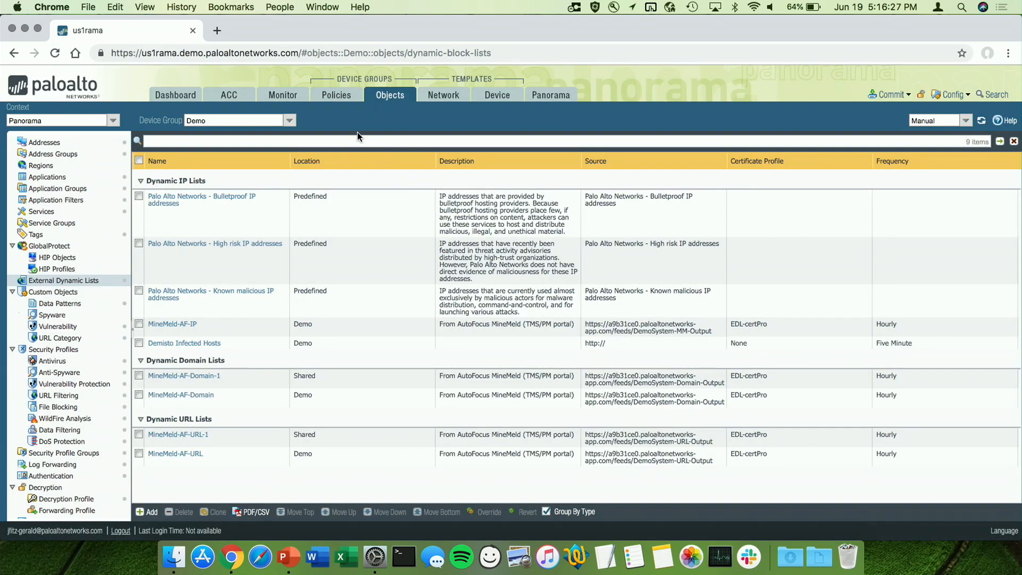
Add a security pre-rule to the Demo device group and name it "Allow Marketing to Tweet"
click(335, 96)
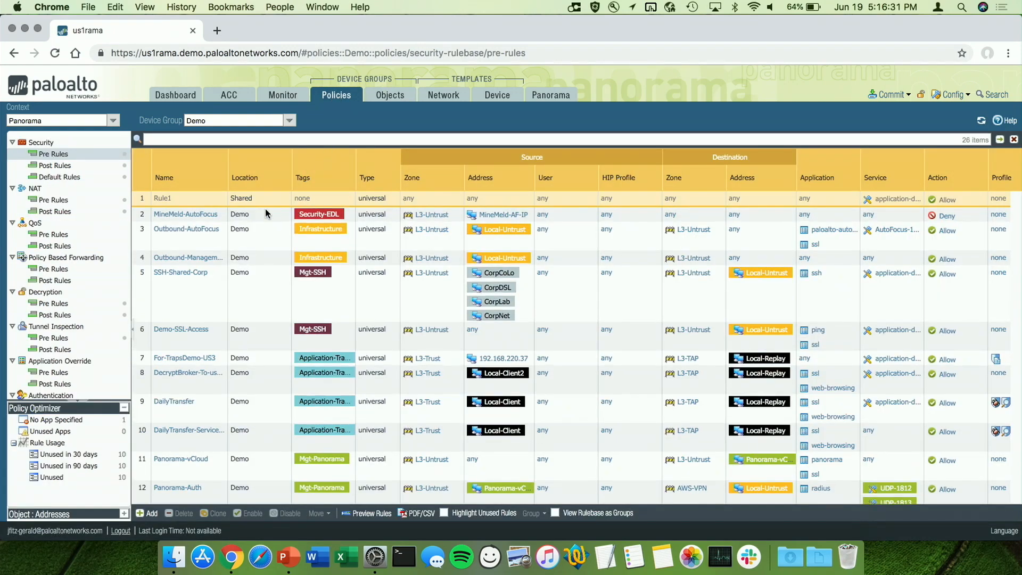
click(147, 514)
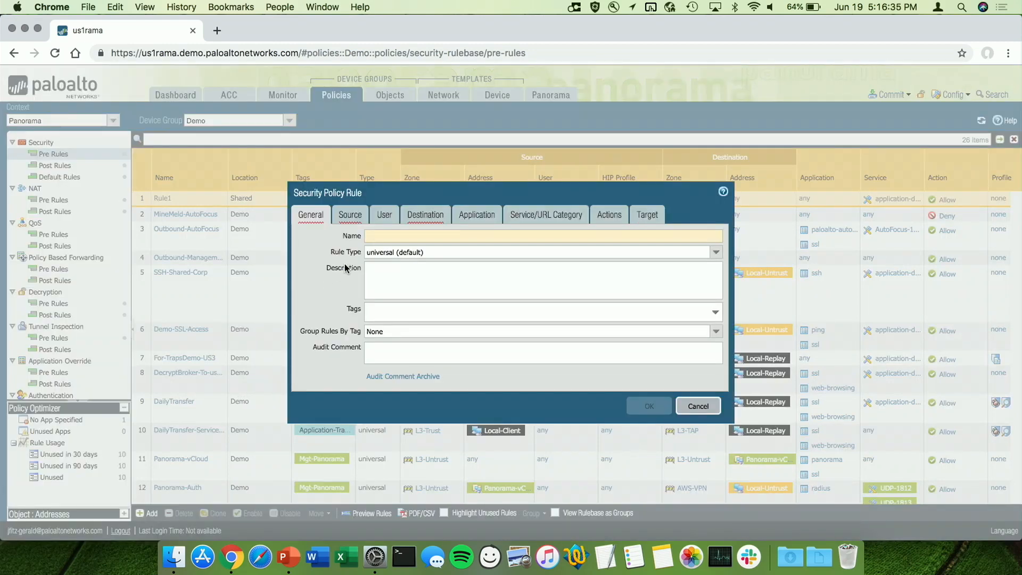
text(Allow )
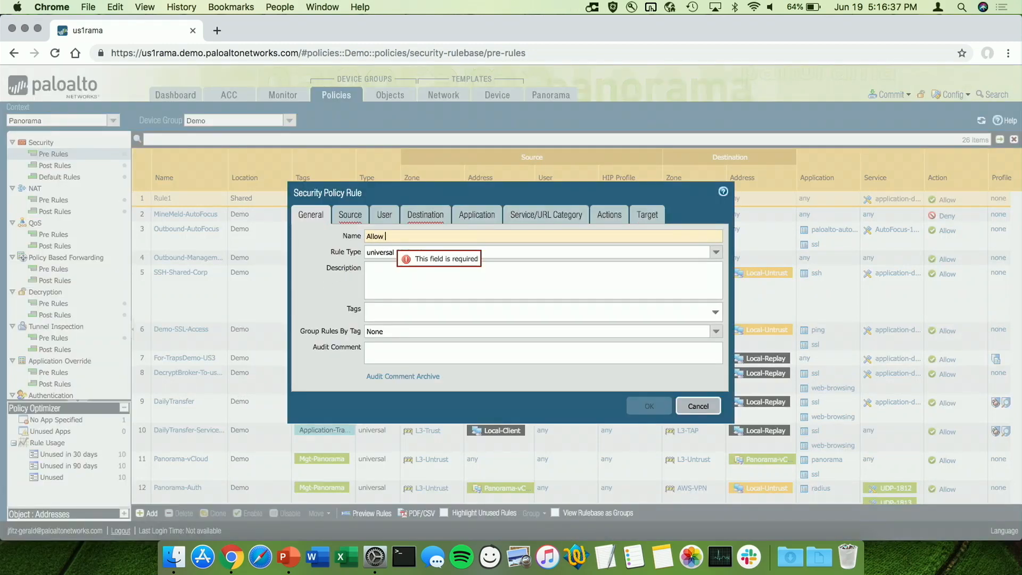
text(Marketing)
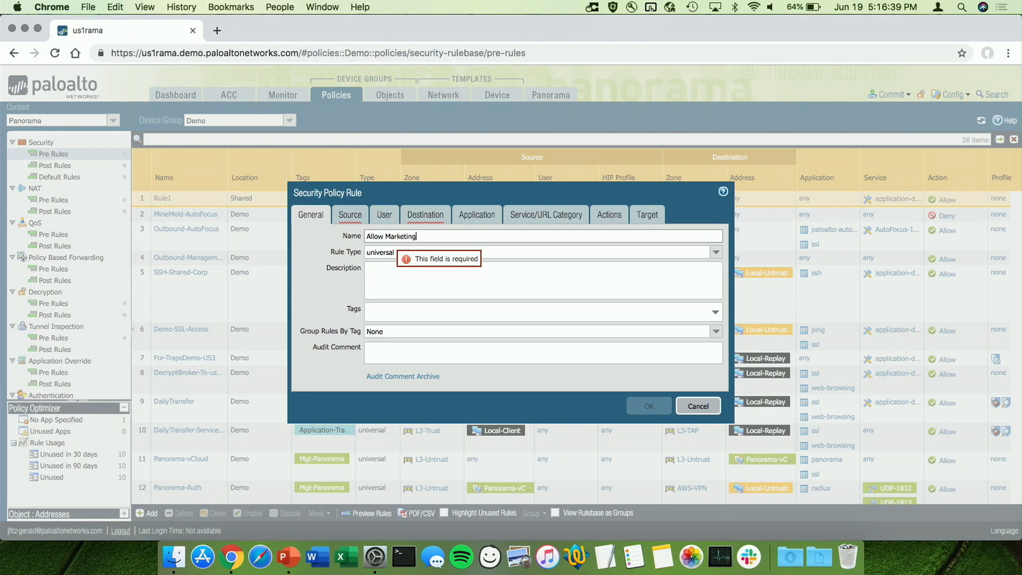
text( to Tweet)
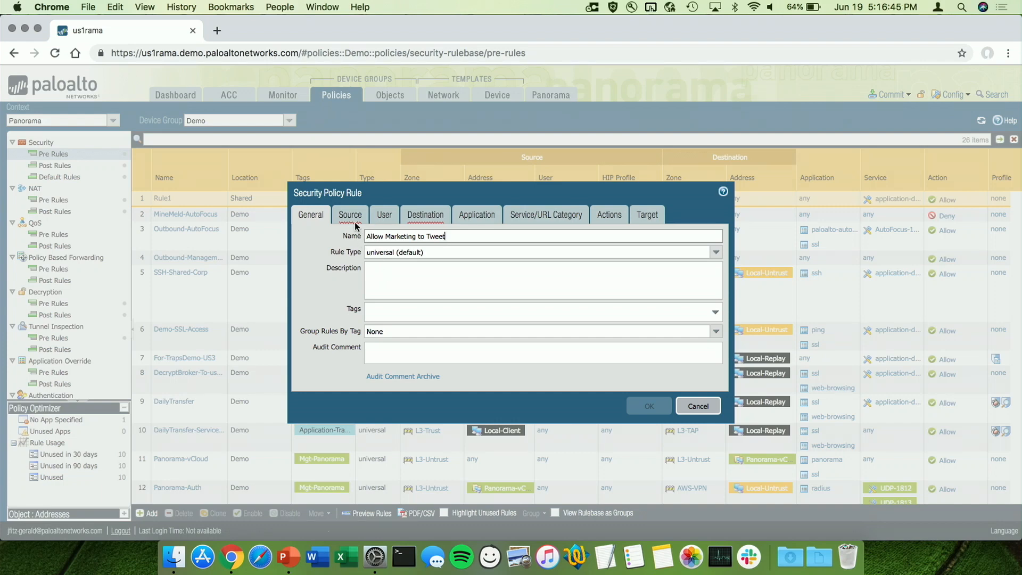
Assign the Marketing tag to the new security rule
click(403, 313)
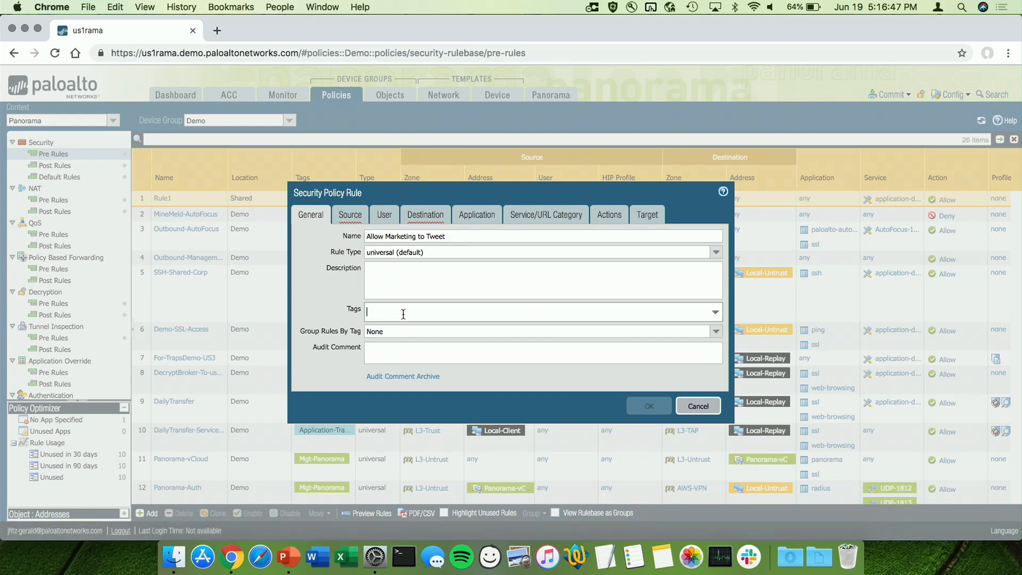
text(Mart)
key(BackSpace)
text(k)
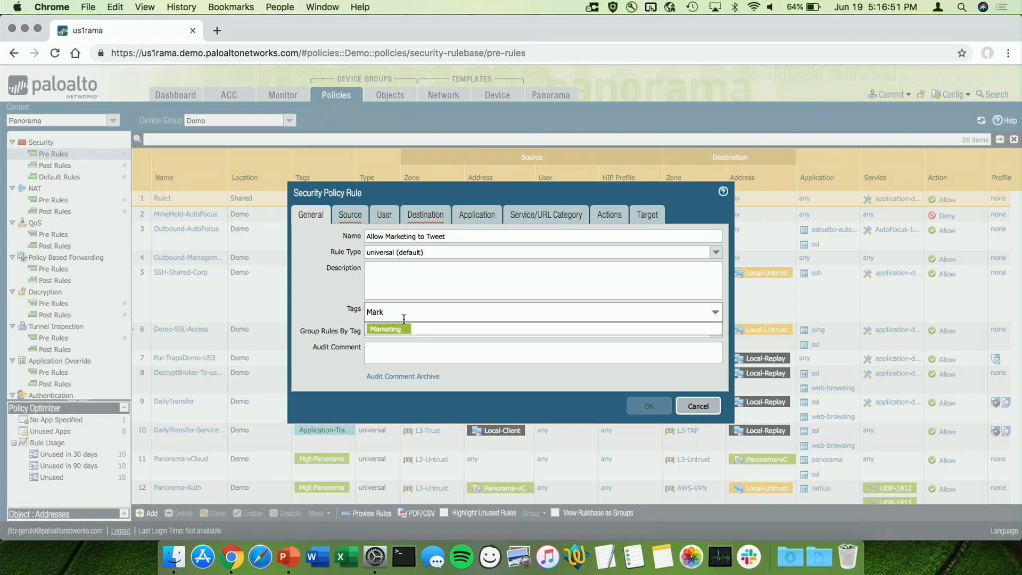
click(397, 328)
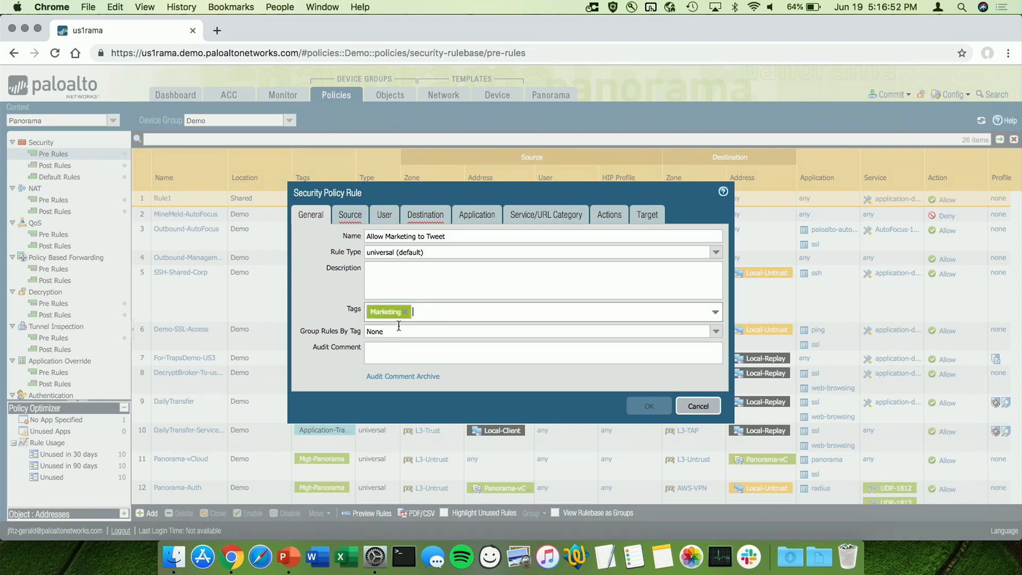
Set the rule's source zones to AWS-VPN and L3-Trust
click(355, 216)
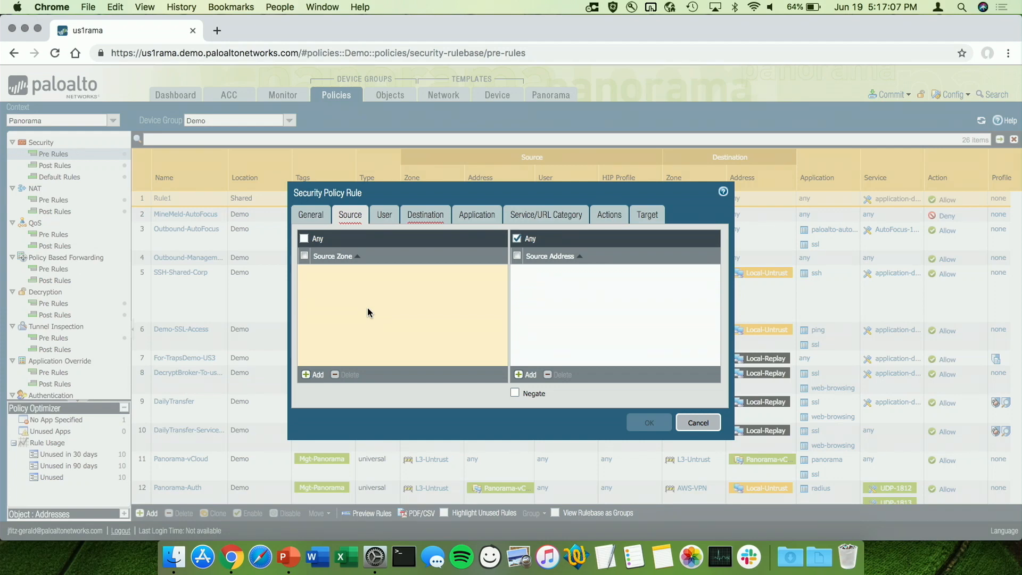
click(315, 375)
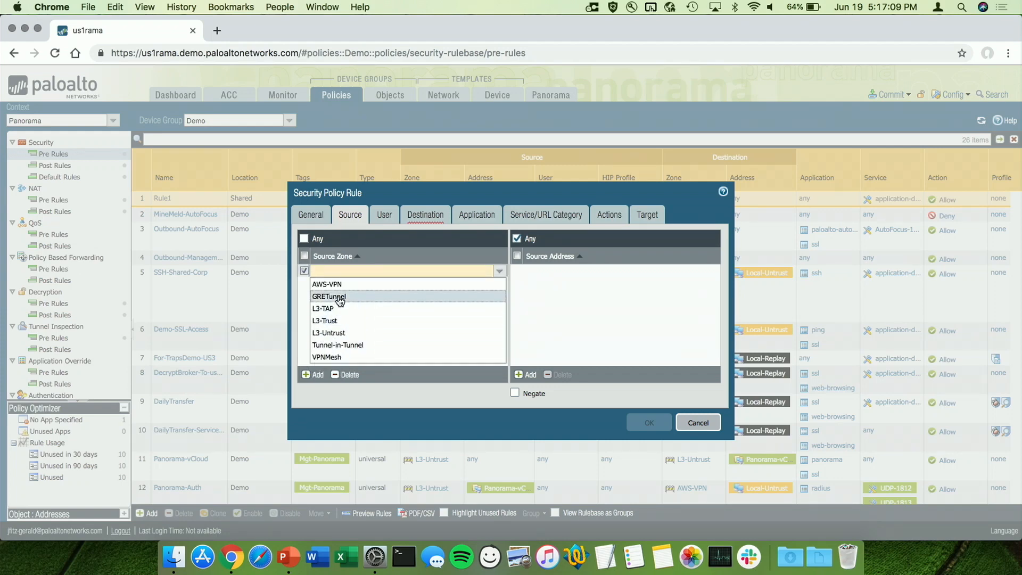
click(342, 287)
click(315, 375)
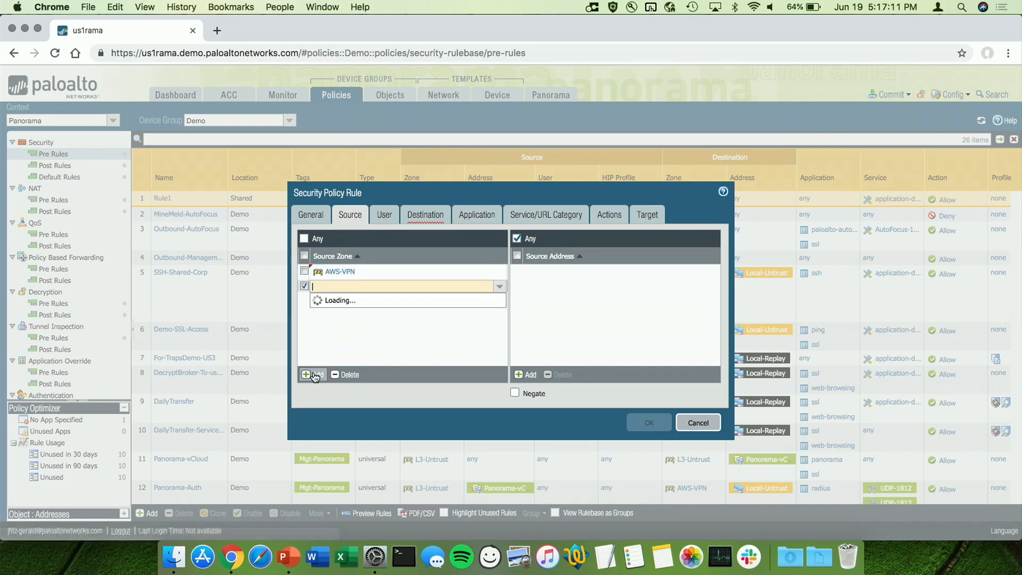
click(345, 335)
click(366, 324)
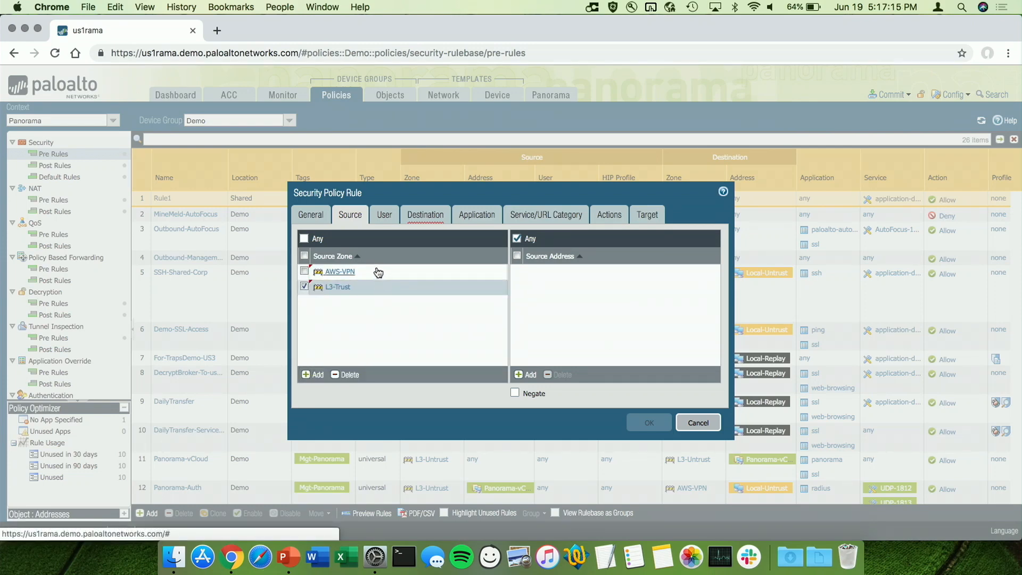
Restrict the rule's source user to the pancademo\marketing group
click(386, 221)
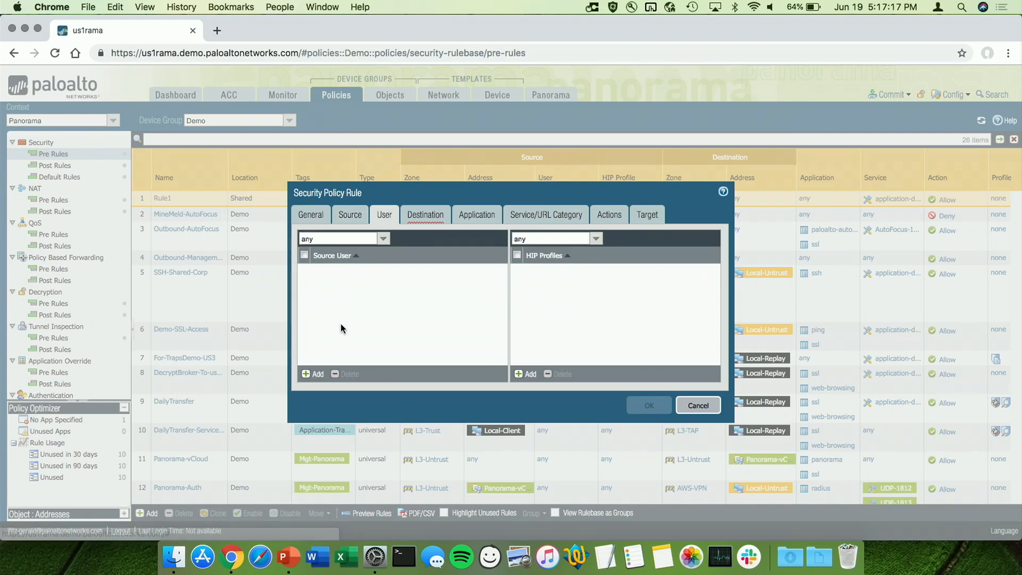
click(316, 374)
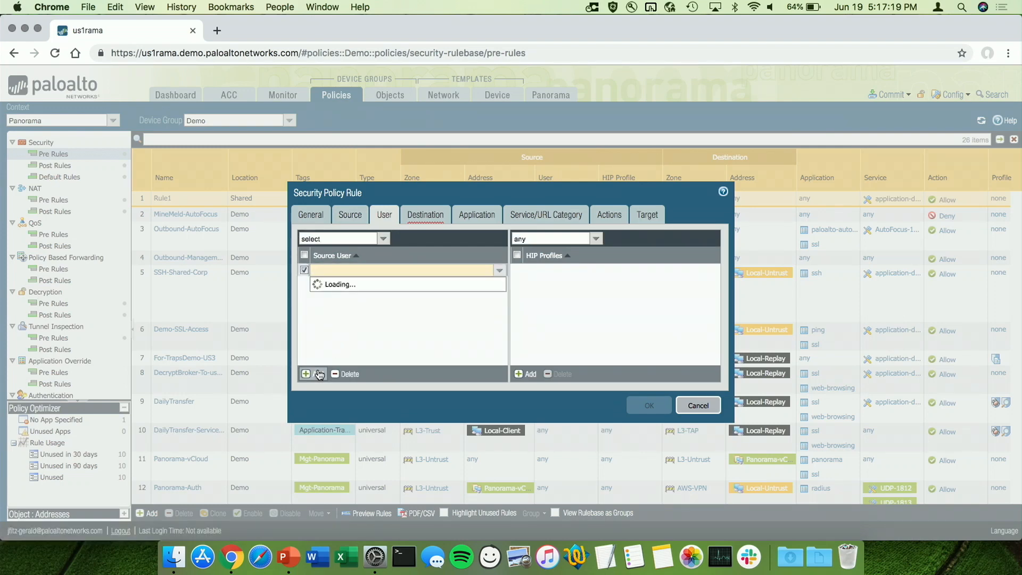
text(mark)
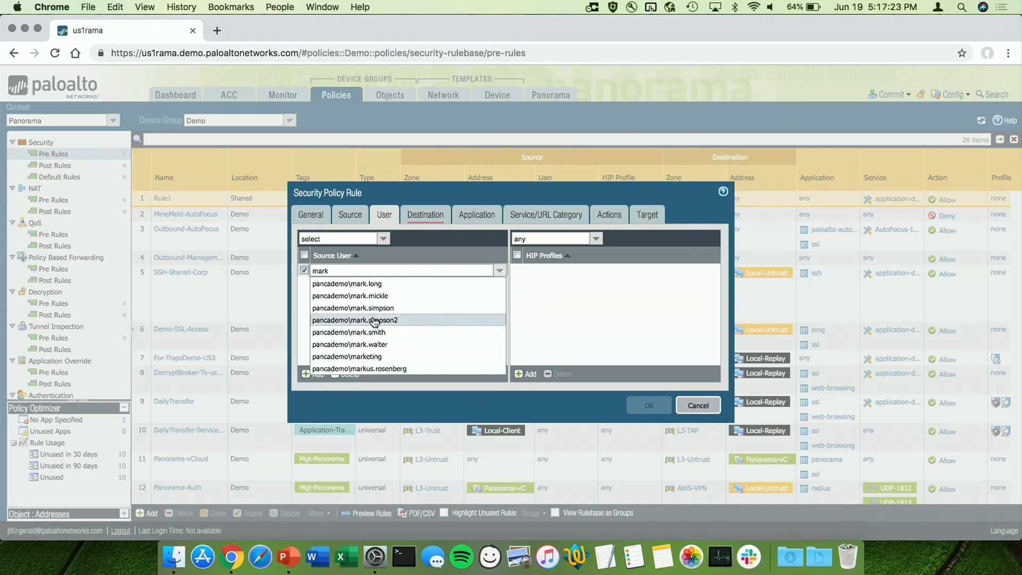
click(367, 356)
click(395, 333)
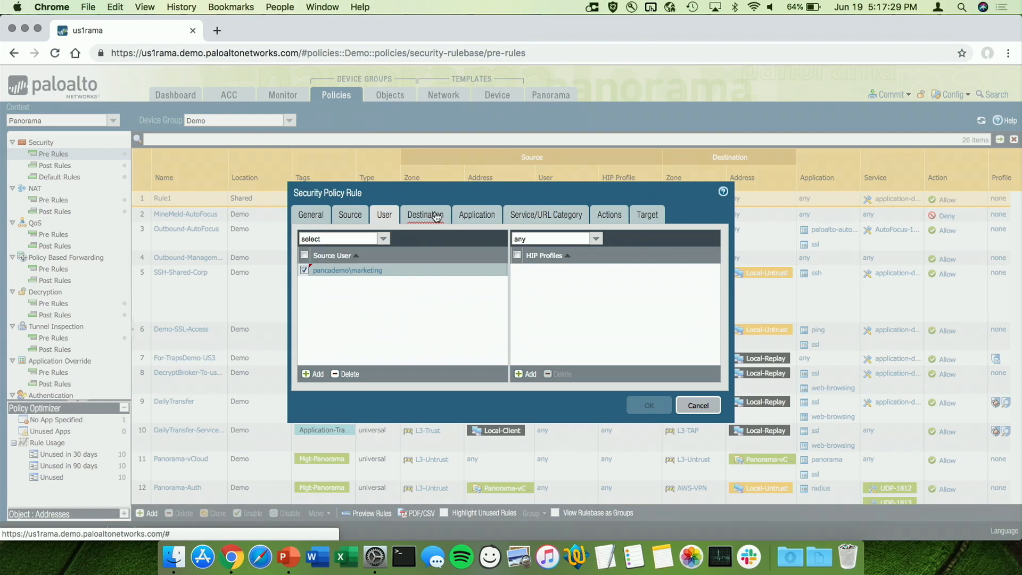
Set the security rule's destination zone to L3-Untrust
click(435, 216)
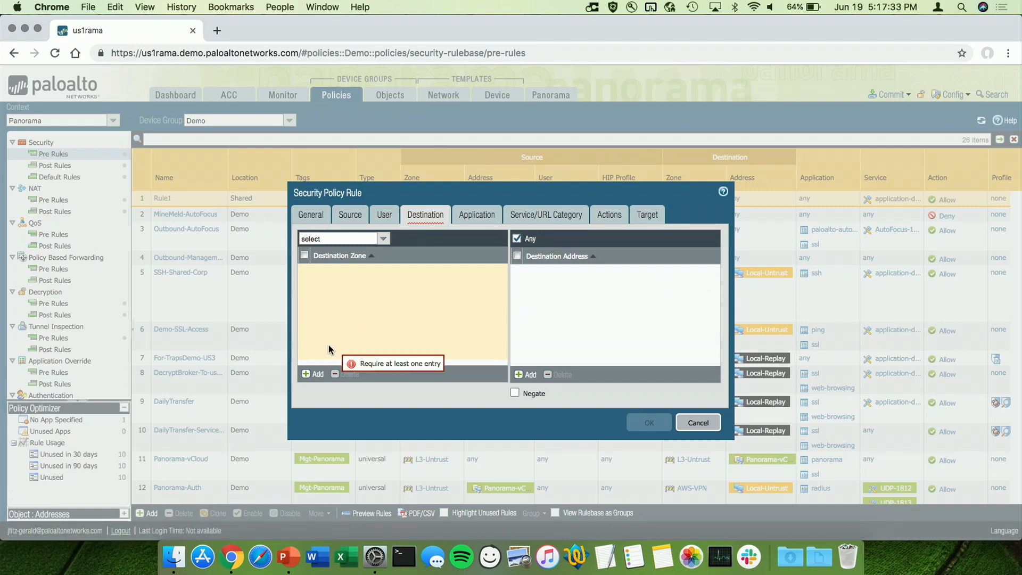
click(313, 374)
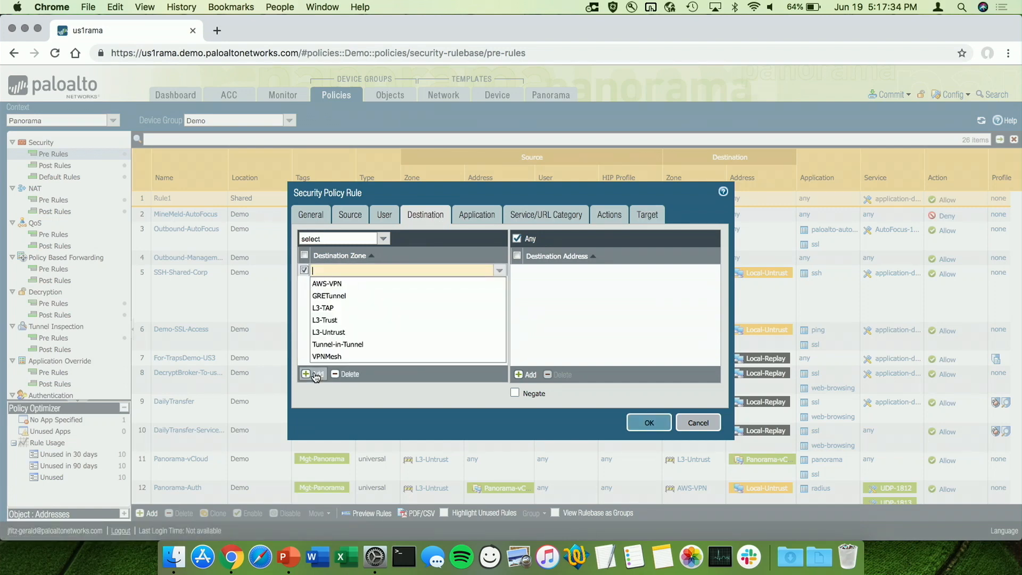
click(341, 332)
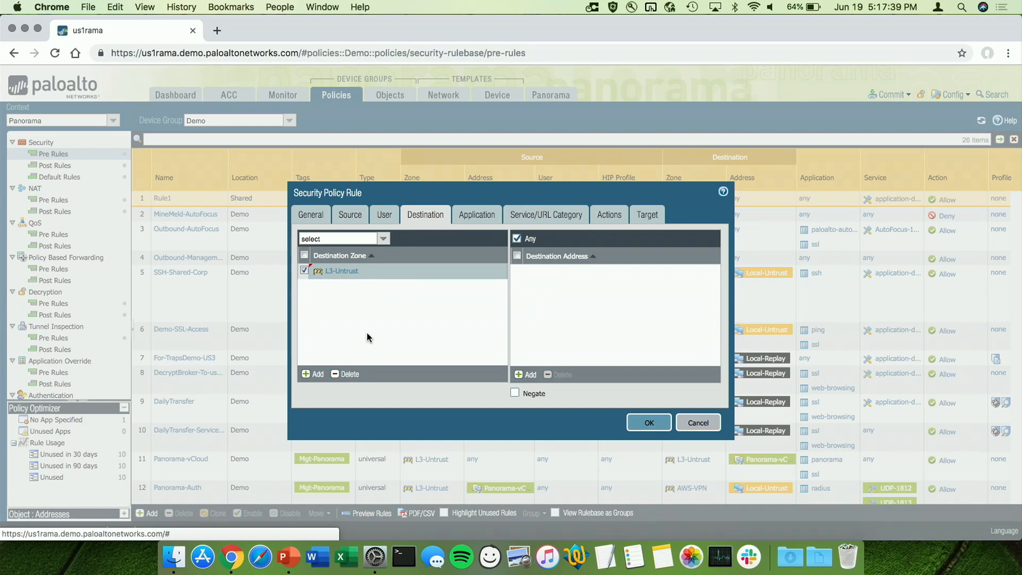
Add twitter as the application matched by the security rule
click(467, 216)
click(314, 375)
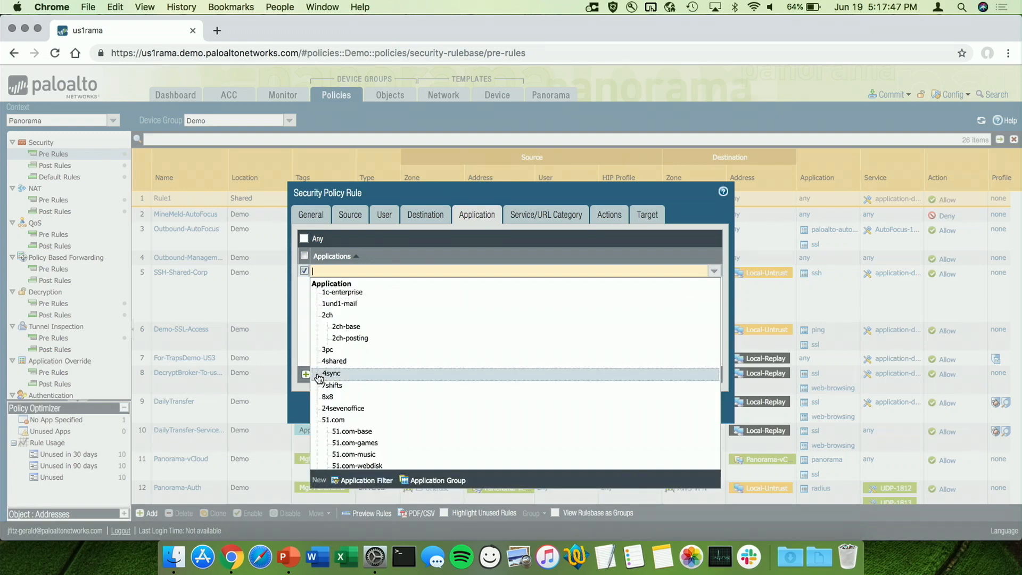
text(twitt)
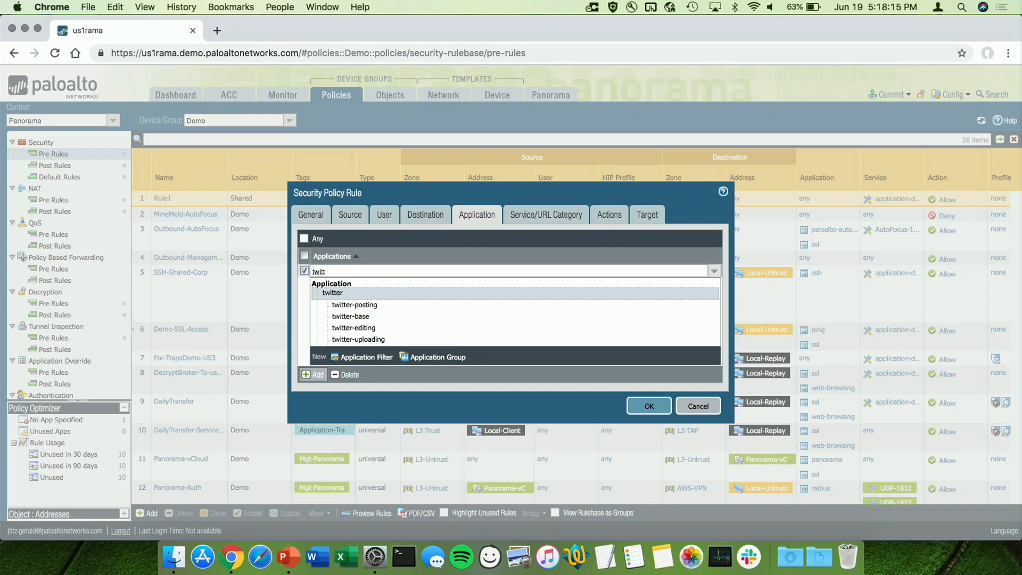
click(355, 293)
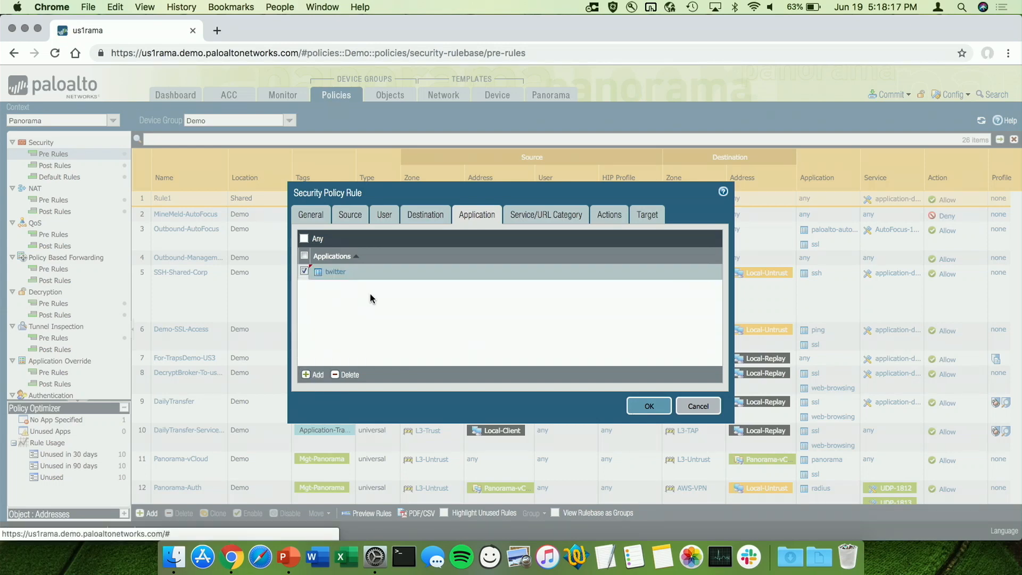
Set the rule's profile type to Profiles and choose the default antivirus profile
click(532, 214)
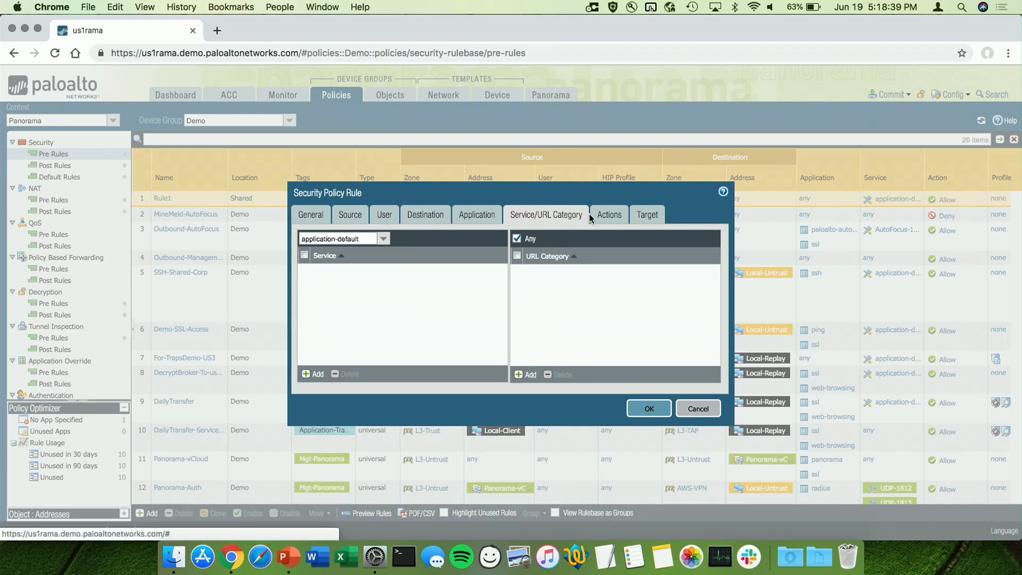
click(612, 215)
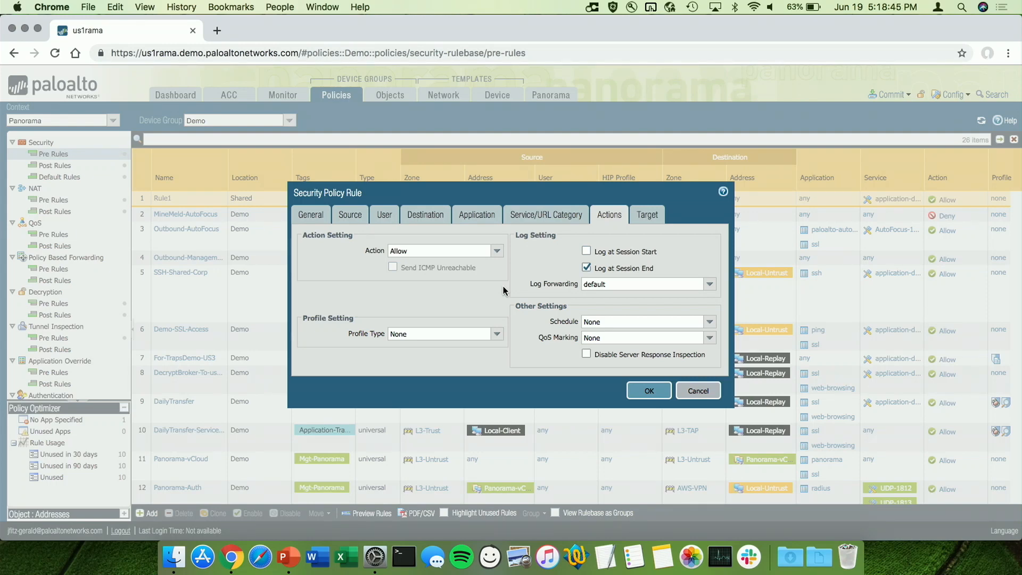
click(495, 333)
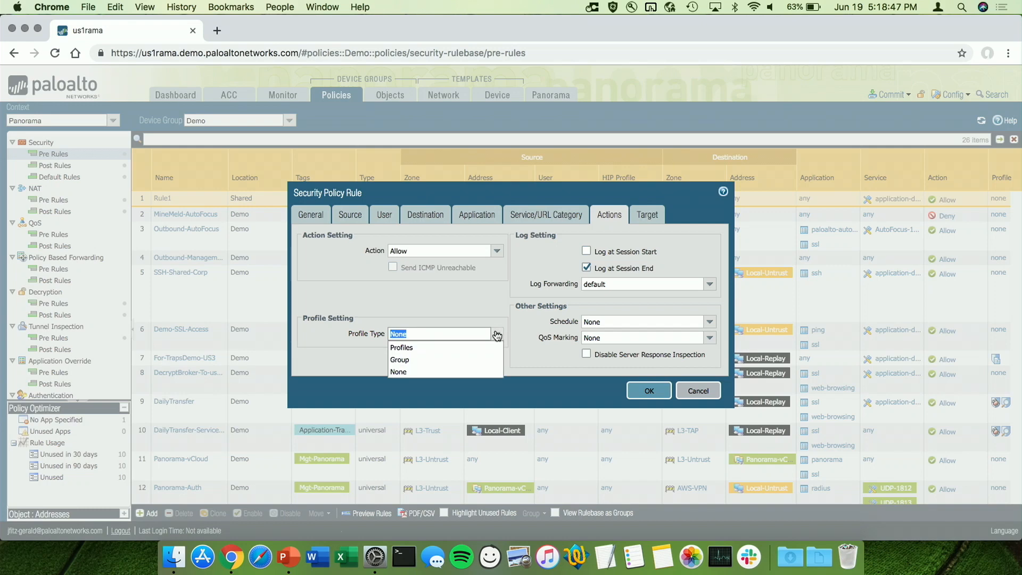
click(492, 348)
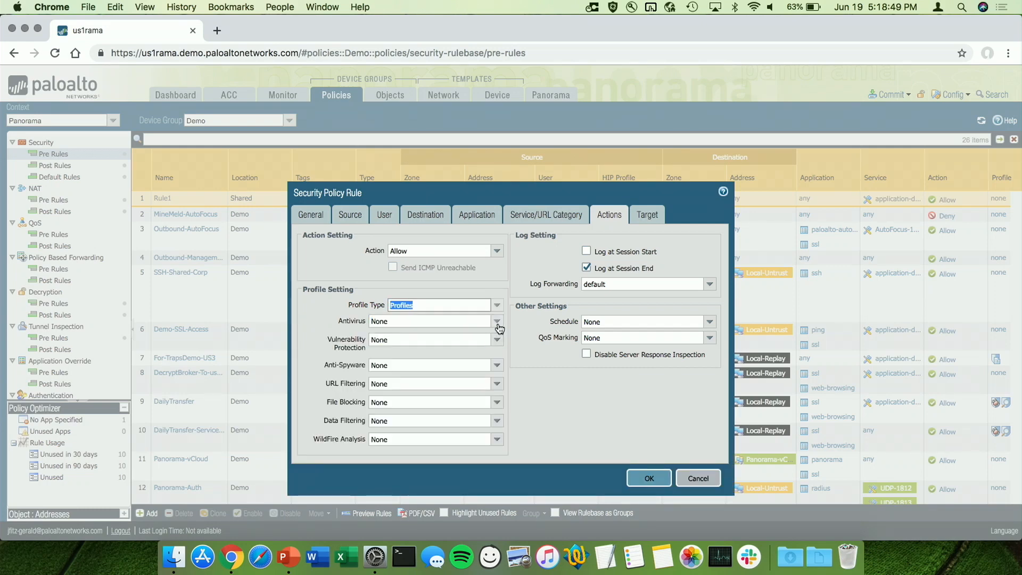
click(499, 327)
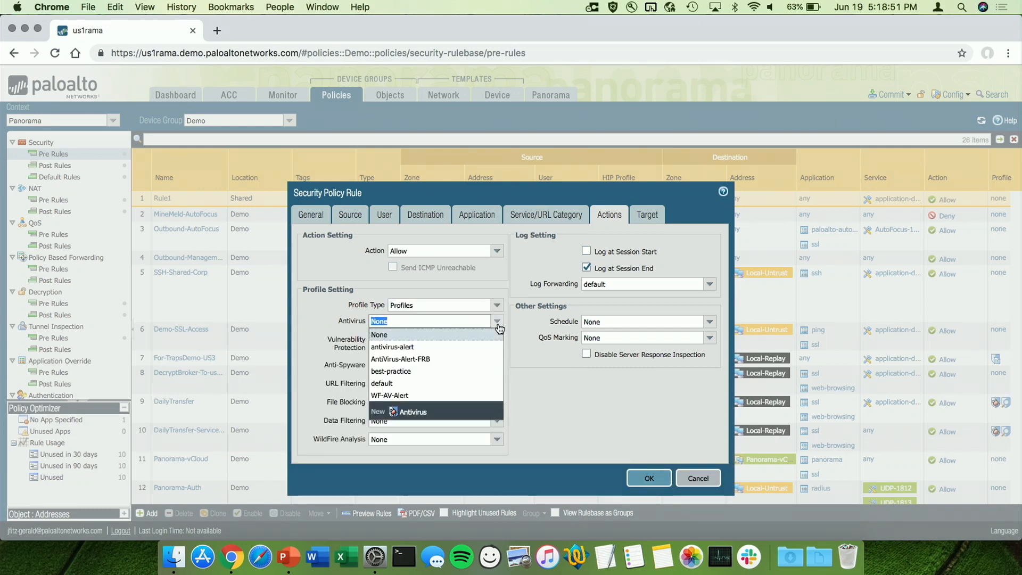
click(461, 382)
click(506, 355)
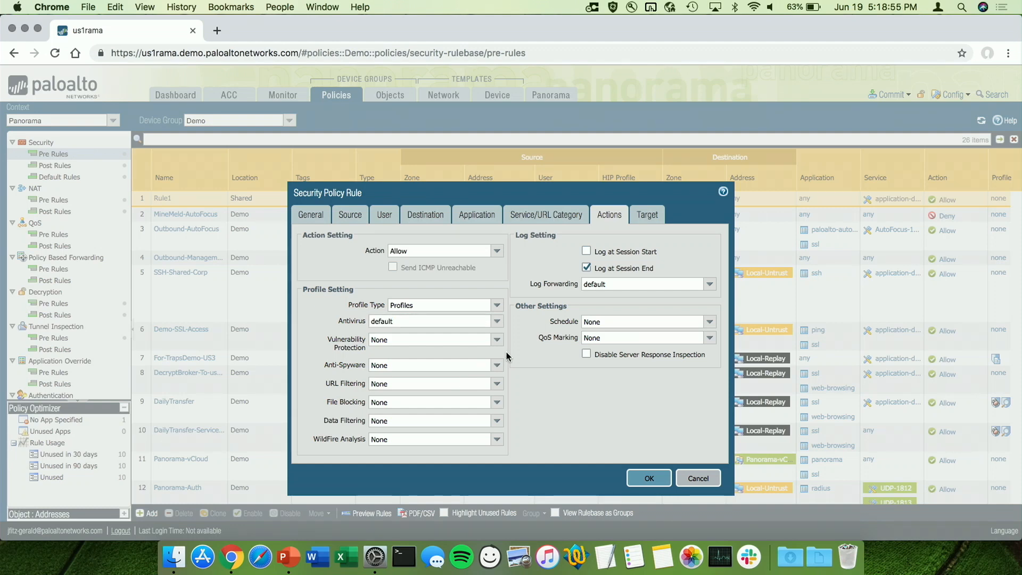
Set the rule's Vulnerability Protection and Anti-Spyware profiles to strict and its URL Filtering profile to default
click(499, 339)
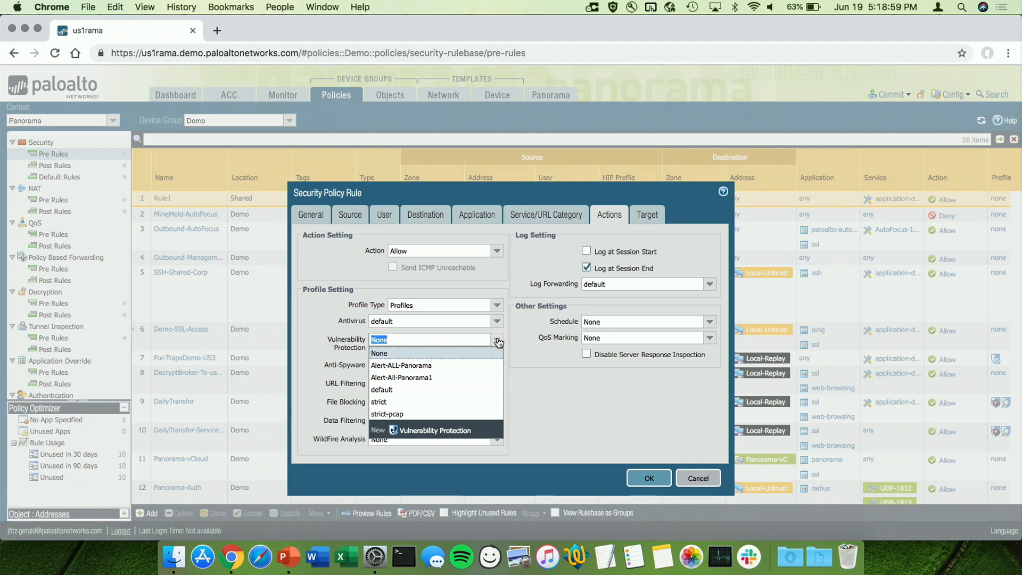
click(481, 401)
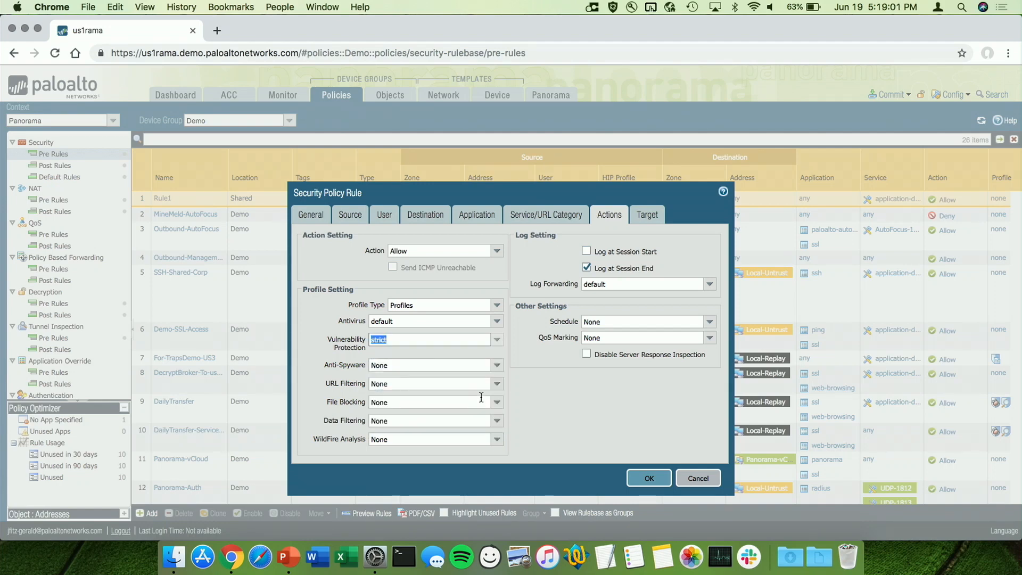
click(527, 372)
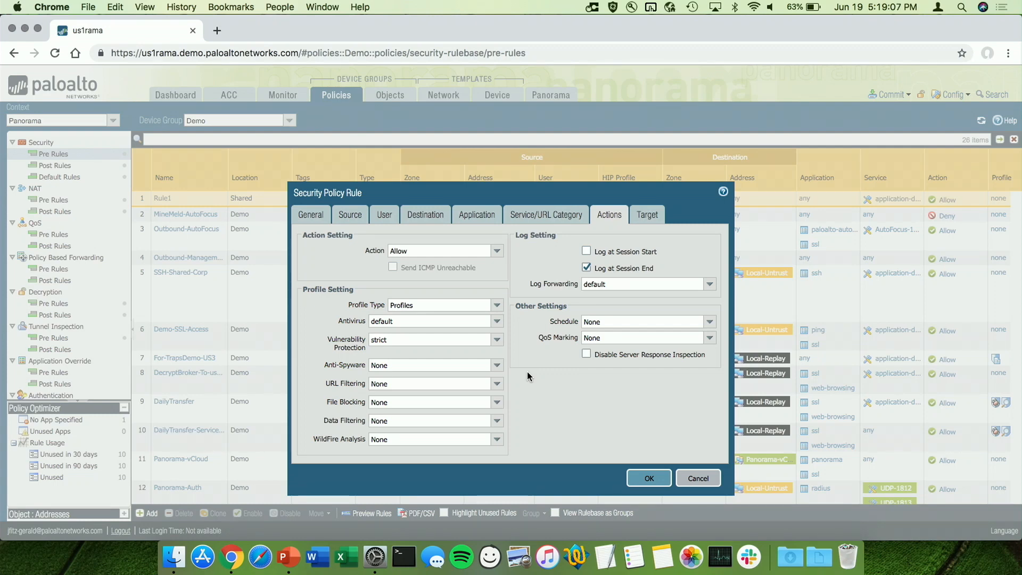
click(500, 366)
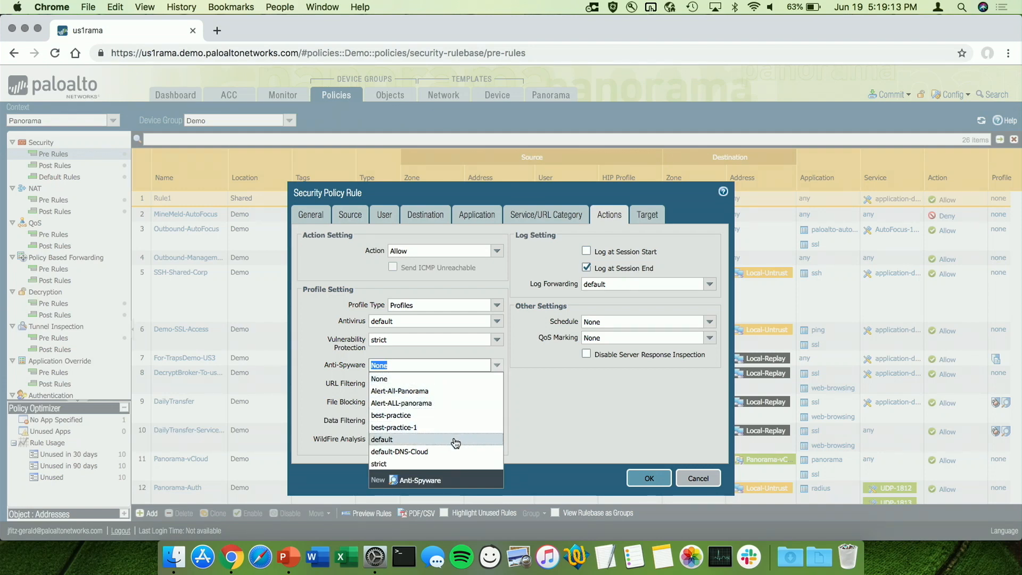
click(448, 463)
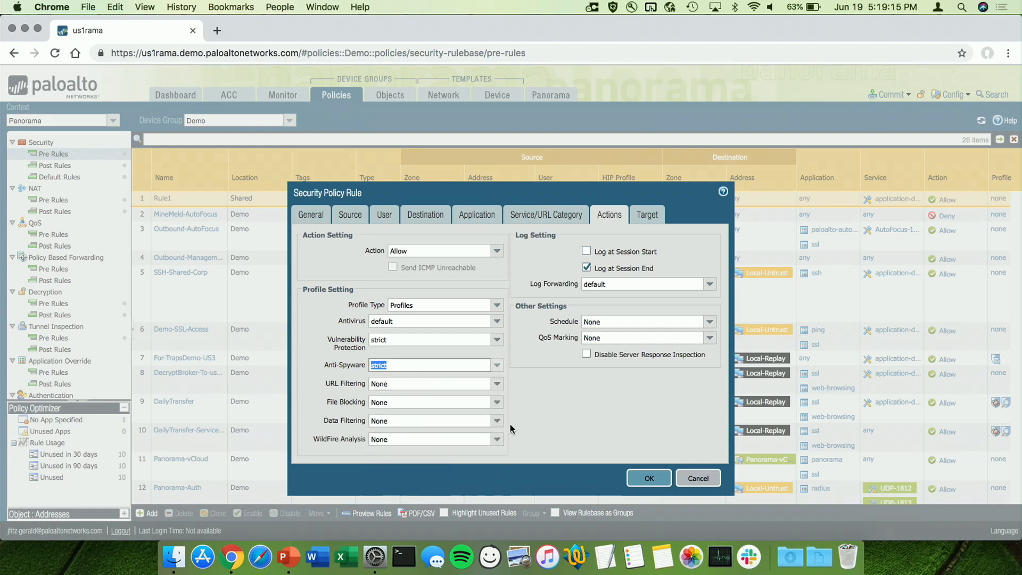
click(497, 385)
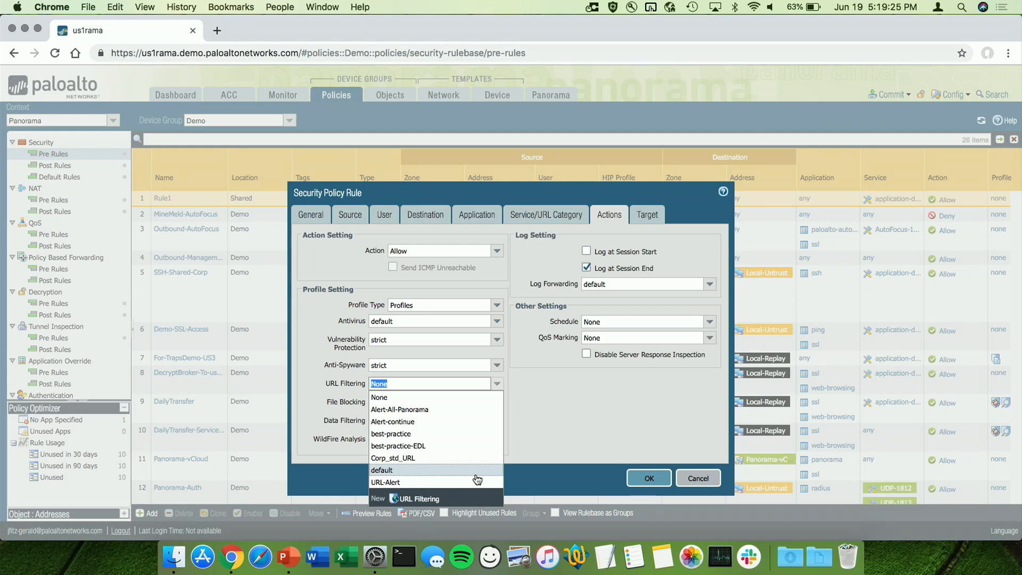
click(471, 471)
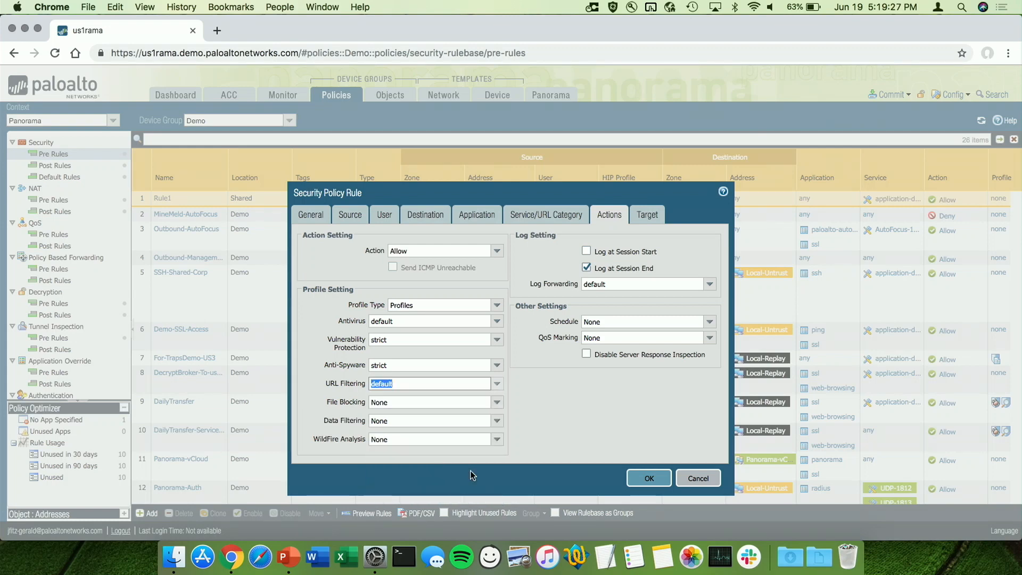
Create a new file blocking profile named "Block exe" for the rule and add an entry named "Block PE" to it
click(496, 402)
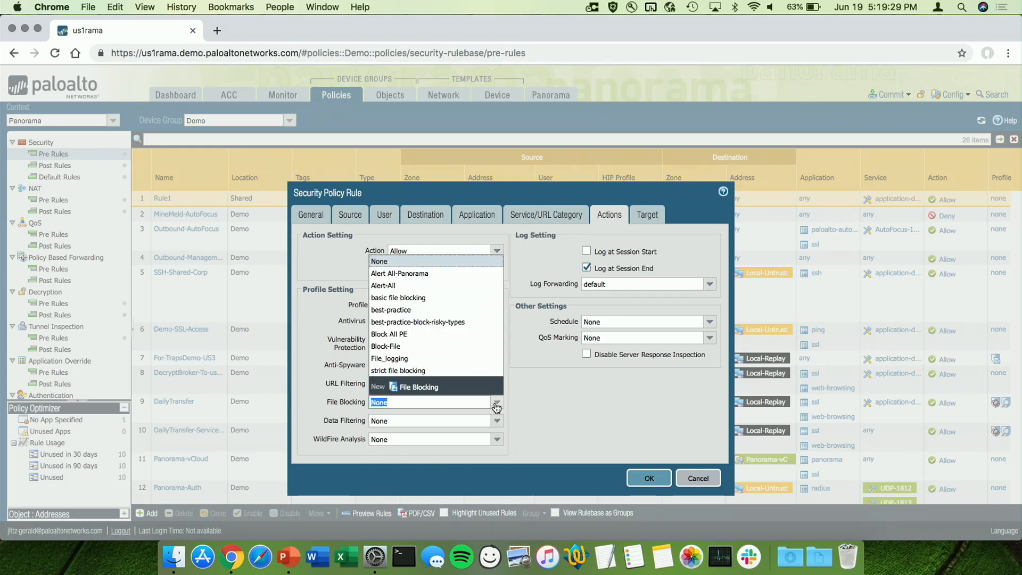
click(426, 386)
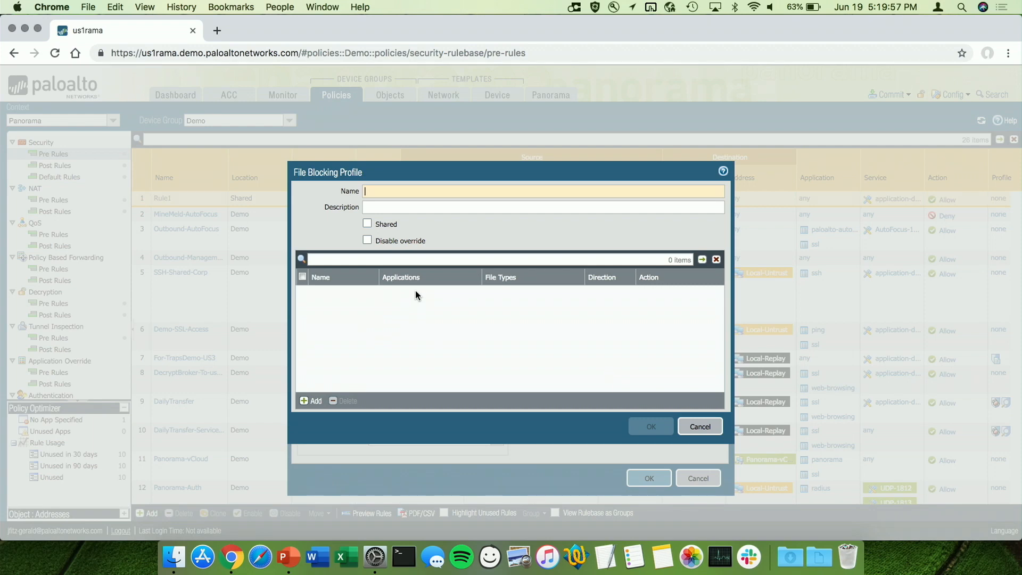
text(Block exe)
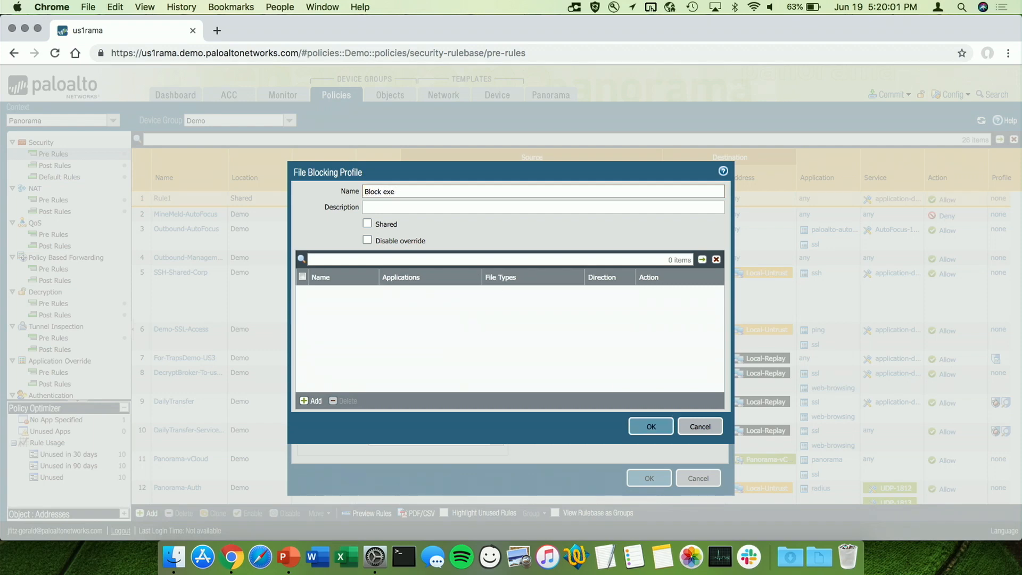
click(313, 401)
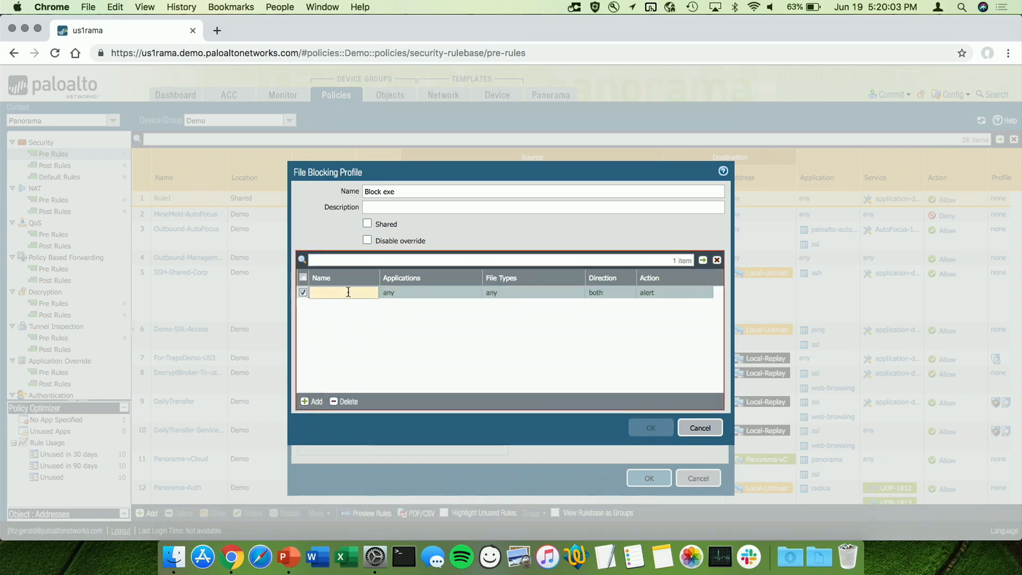
text(Block PE)
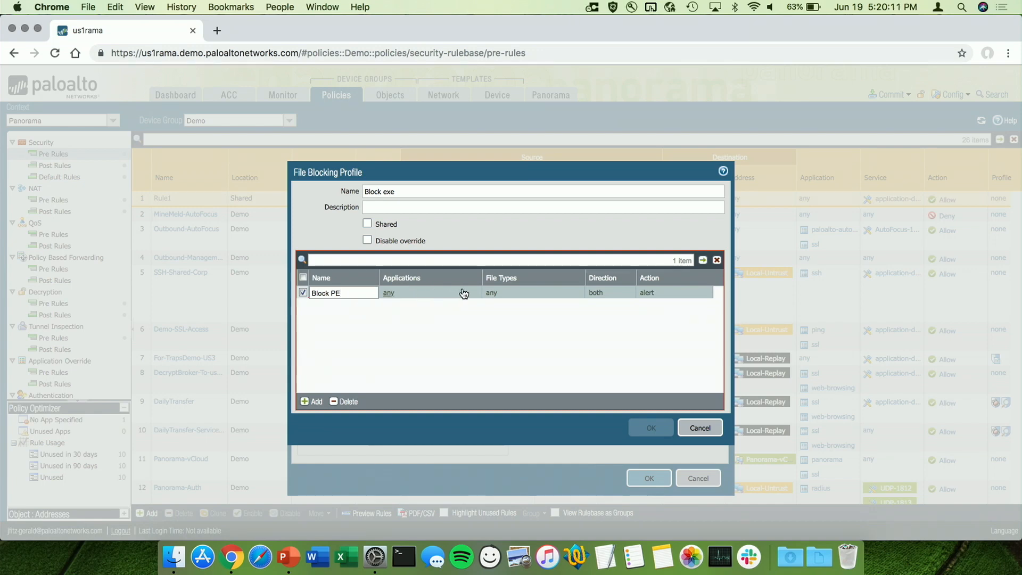
Limit the "Block PE" entry to the PE and dmg file types
click(504, 293)
click(491, 301)
click(499, 375)
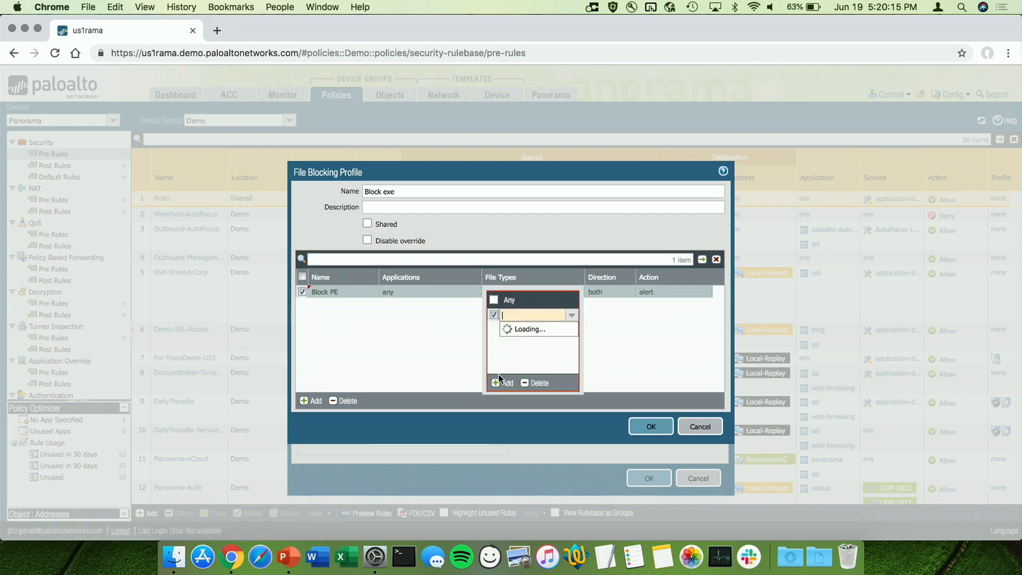
text(PE)
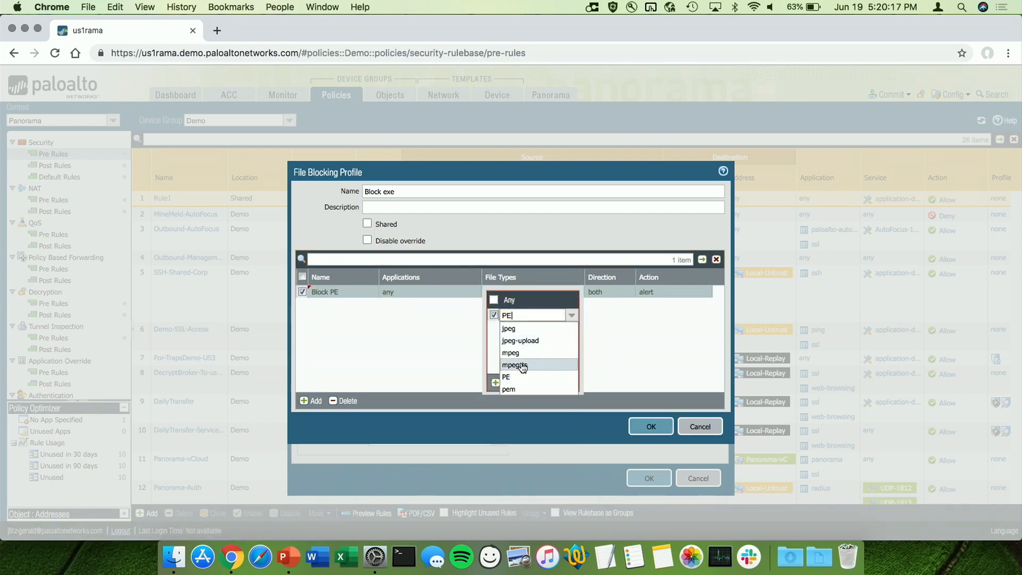
click(530, 378)
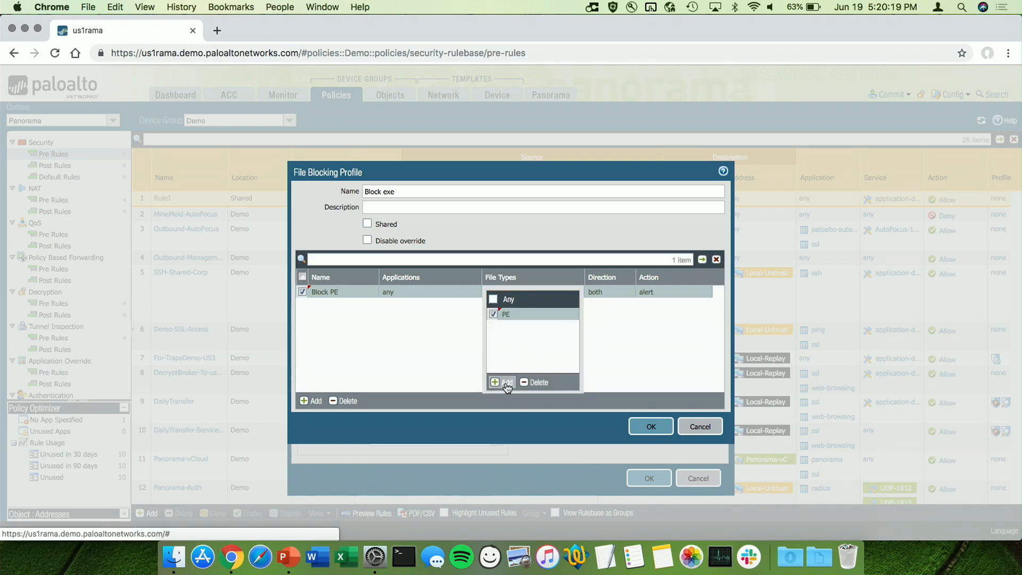
click(507, 387)
text(DMG)
click(521, 340)
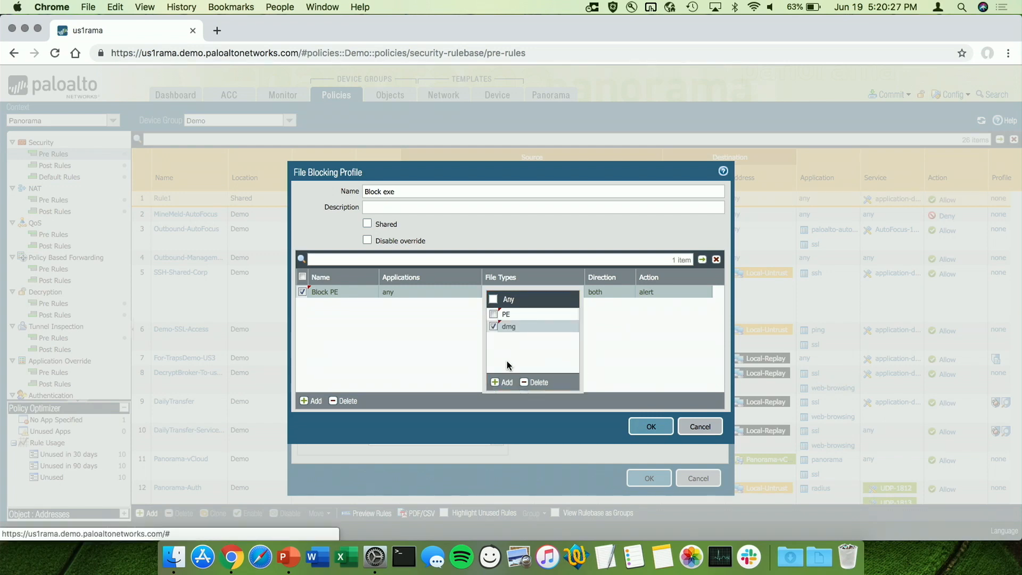
click(612, 342)
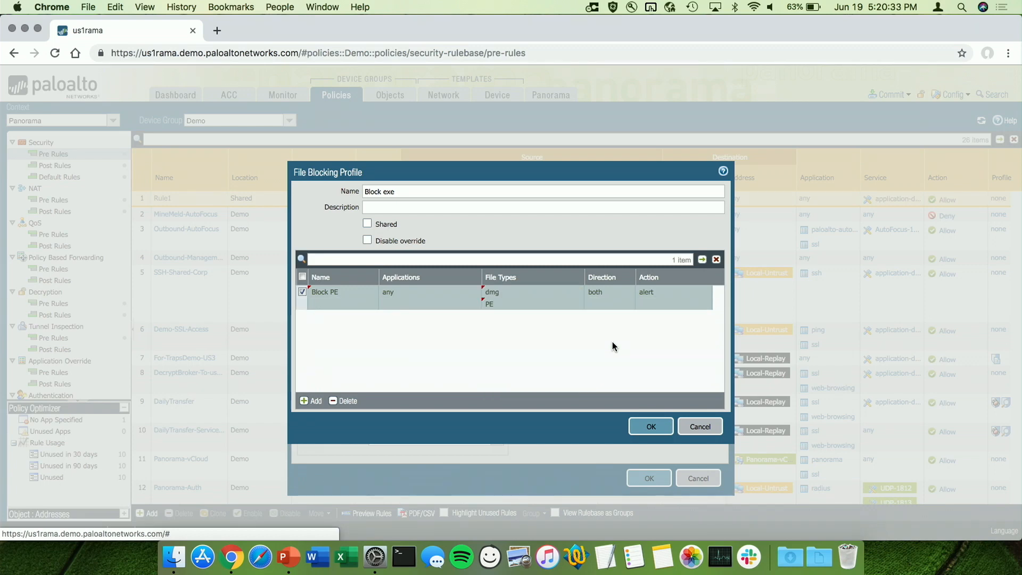
Set the "Block PE" entry's action to block and save the file blocking profile
click(648, 296)
click(646, 318)
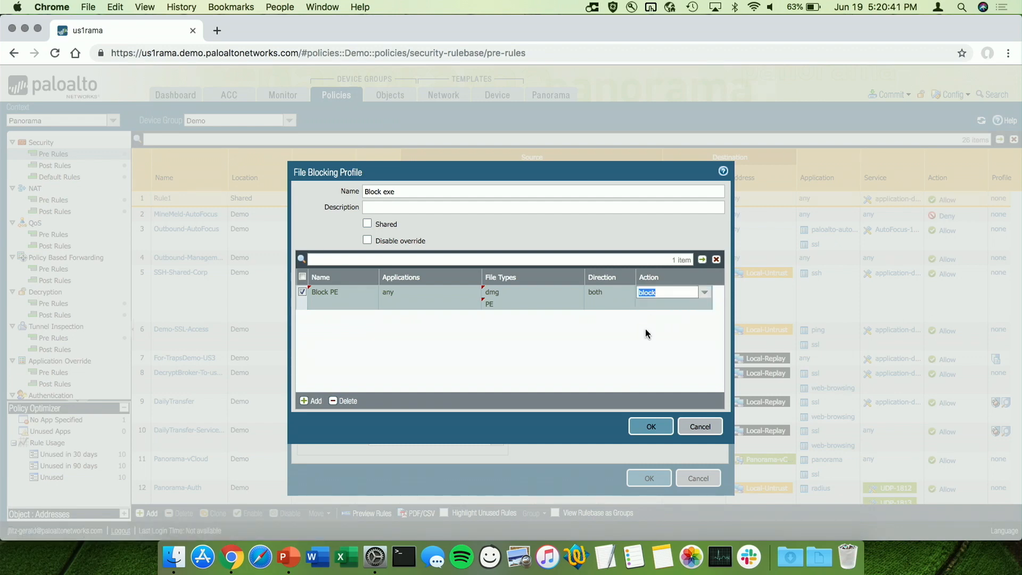
click(655, 430)
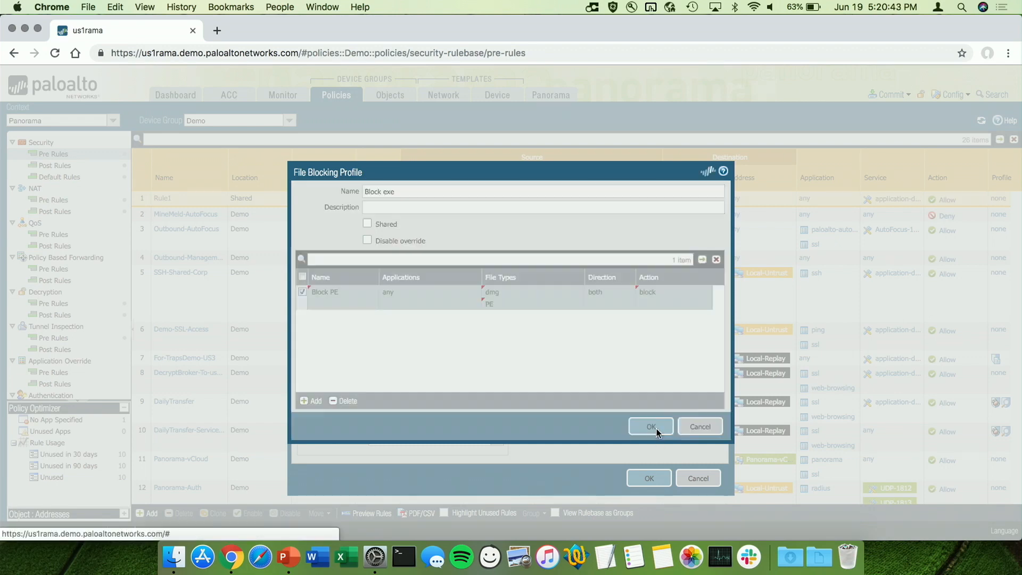